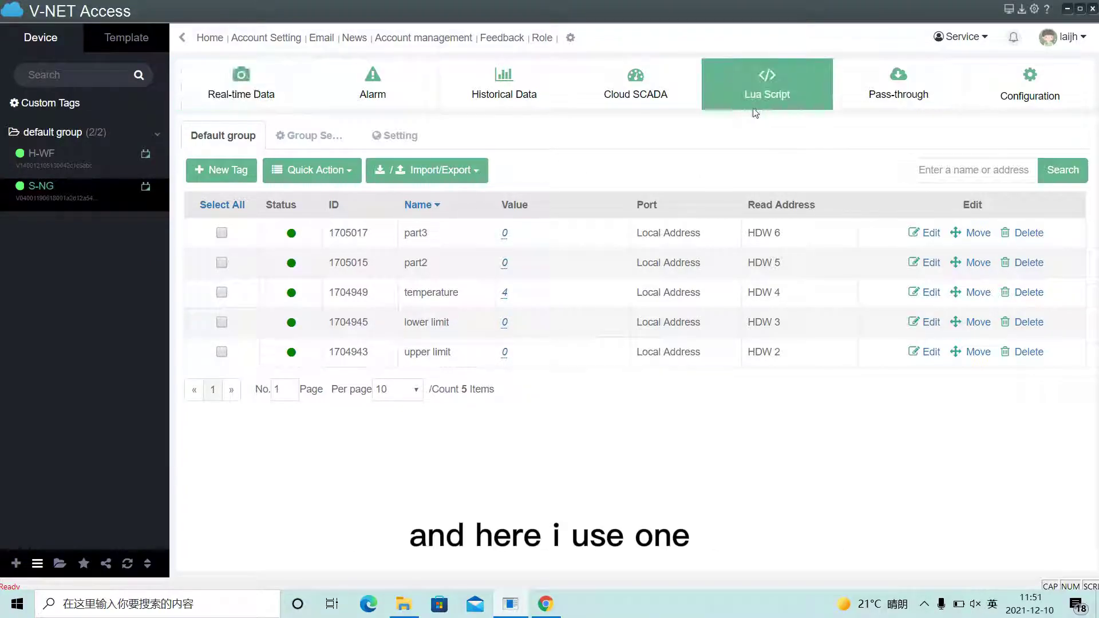
# - Read the code of the selfadding Lua script, then close it
pyautogui.click(767, 85)
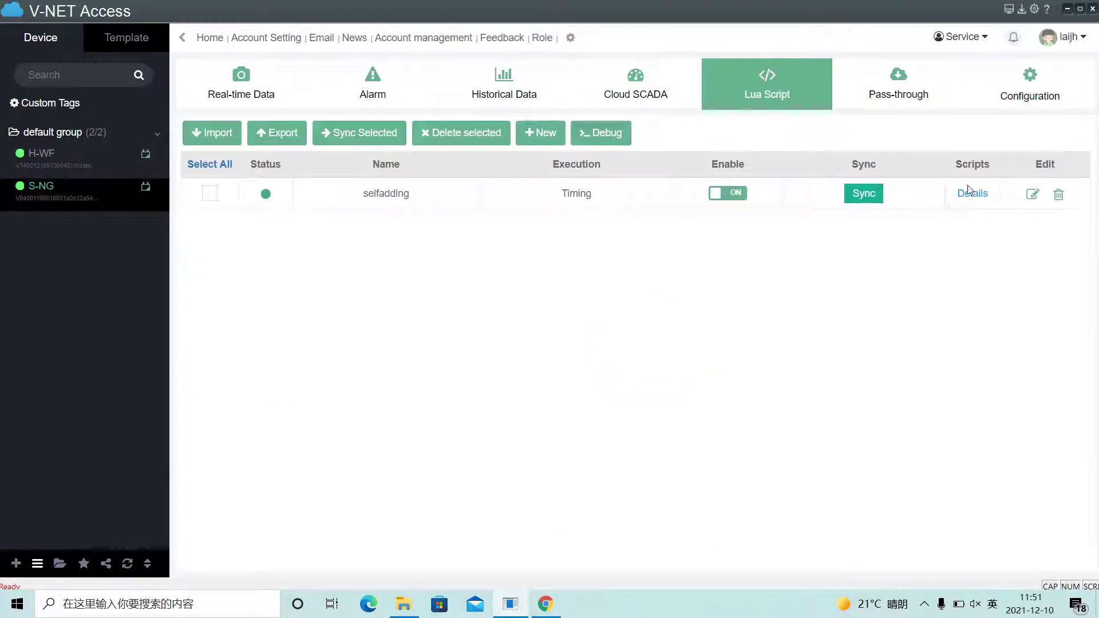
pyautogui.click(973, 193)
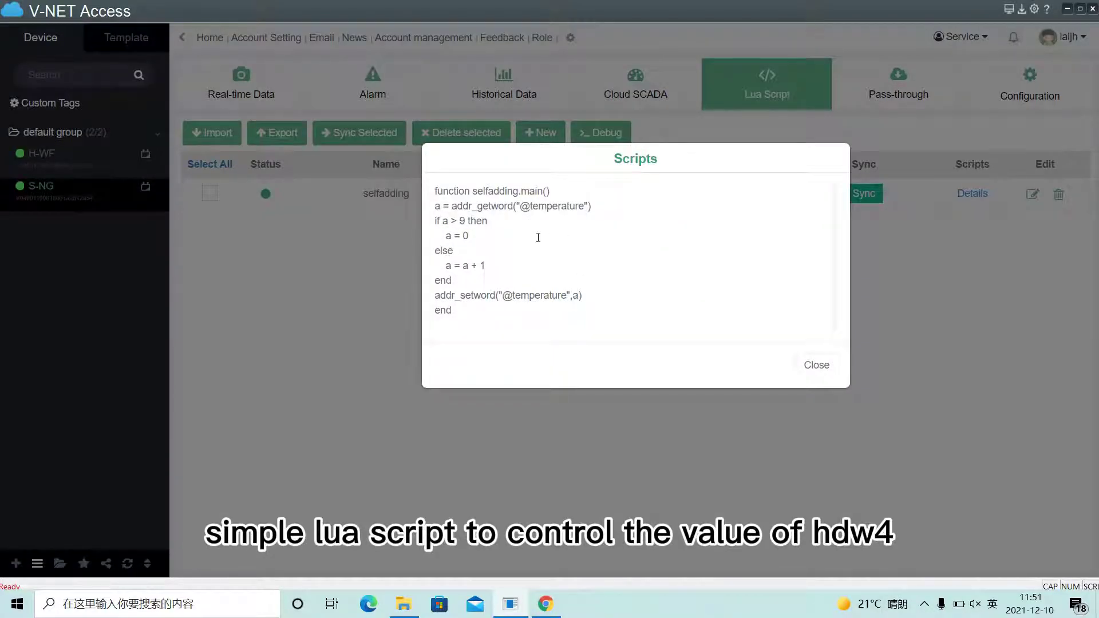
pyautogui.click(816, 365)
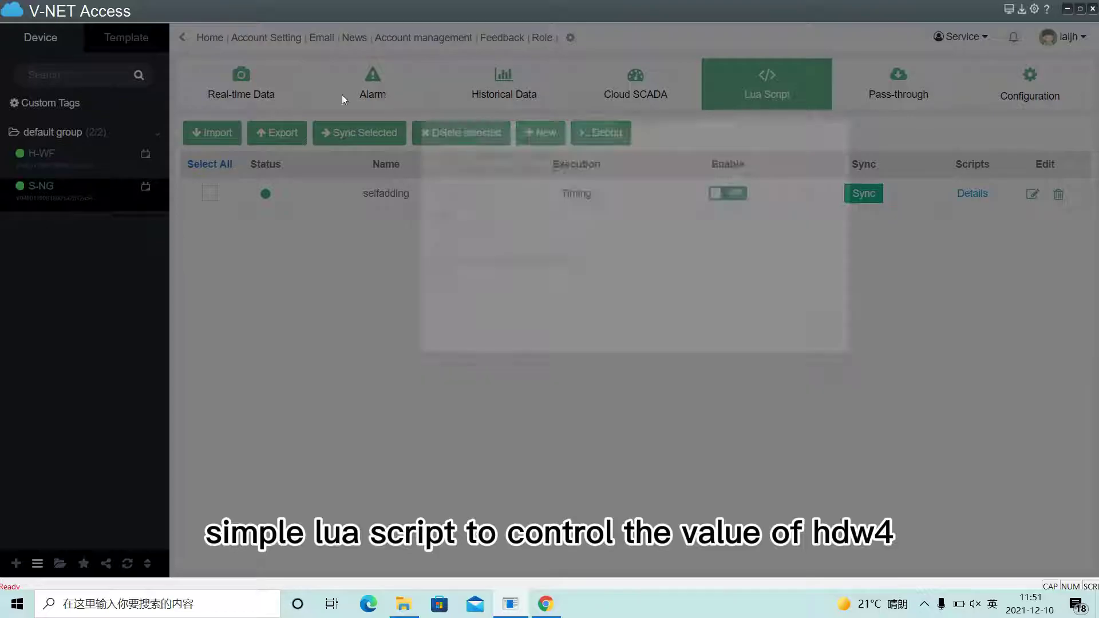
# - Return to the real-time tag values to confirm the temperature tag is updating
pyautogui.click(241, 85)
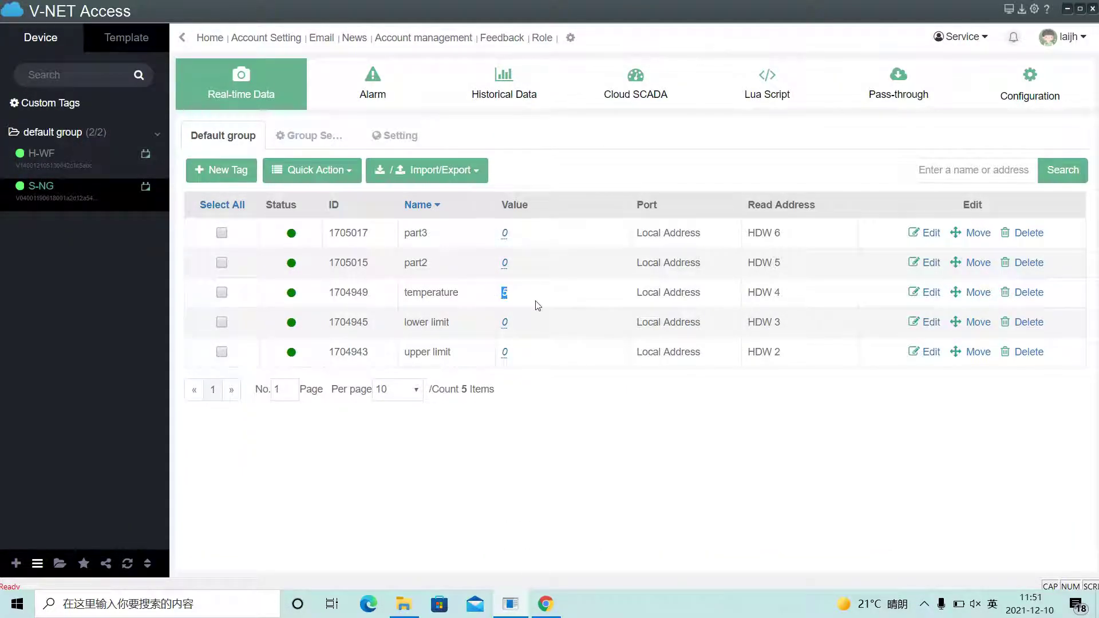
pyautogui.click(545, 604)
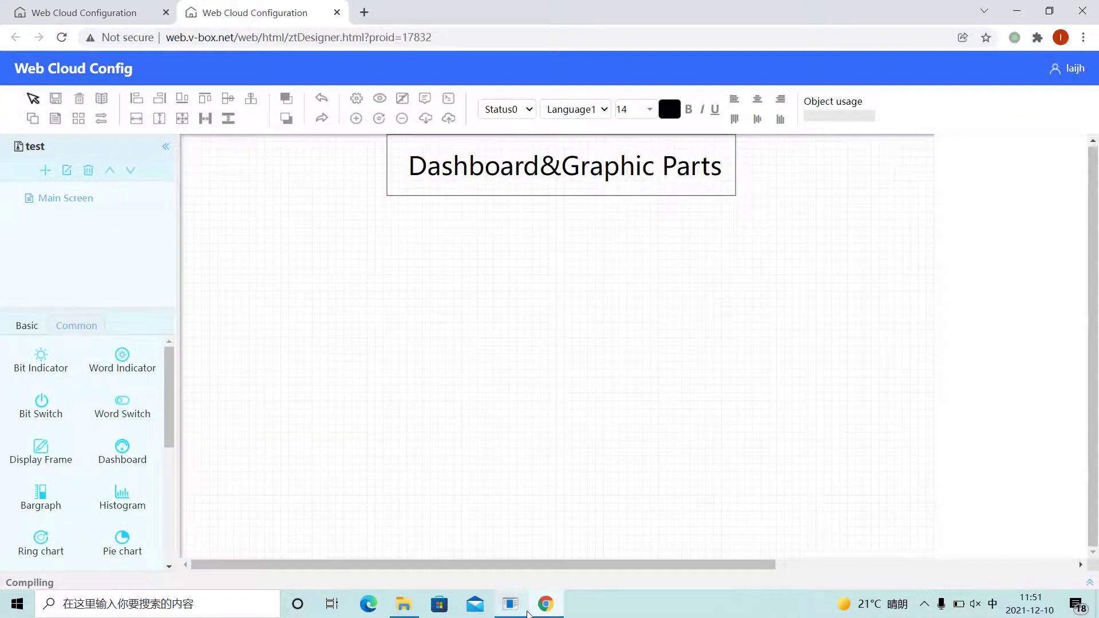
pyautogui.click(510, 604)
# - Place a dashboard gauge named temperature and bind it to the S-NG-temperature tag
pyautogui.moveTo(406, 292); pyautogui.dragTo(464, 300)
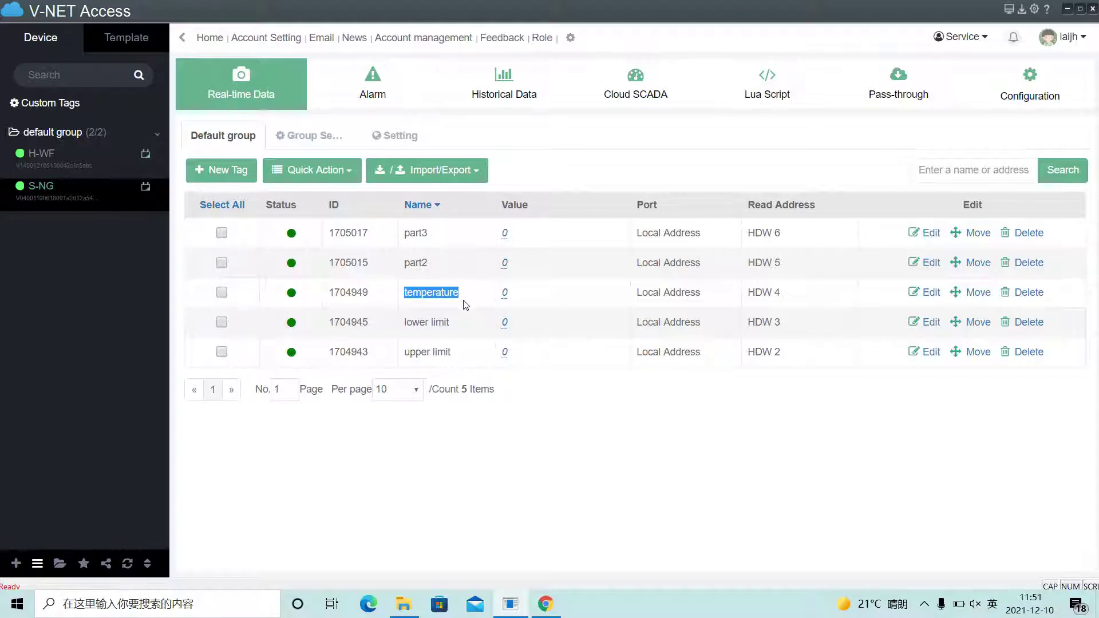
pyautogui.hotkey('alt', 'Tab')
pyautogui.click(126, 459)
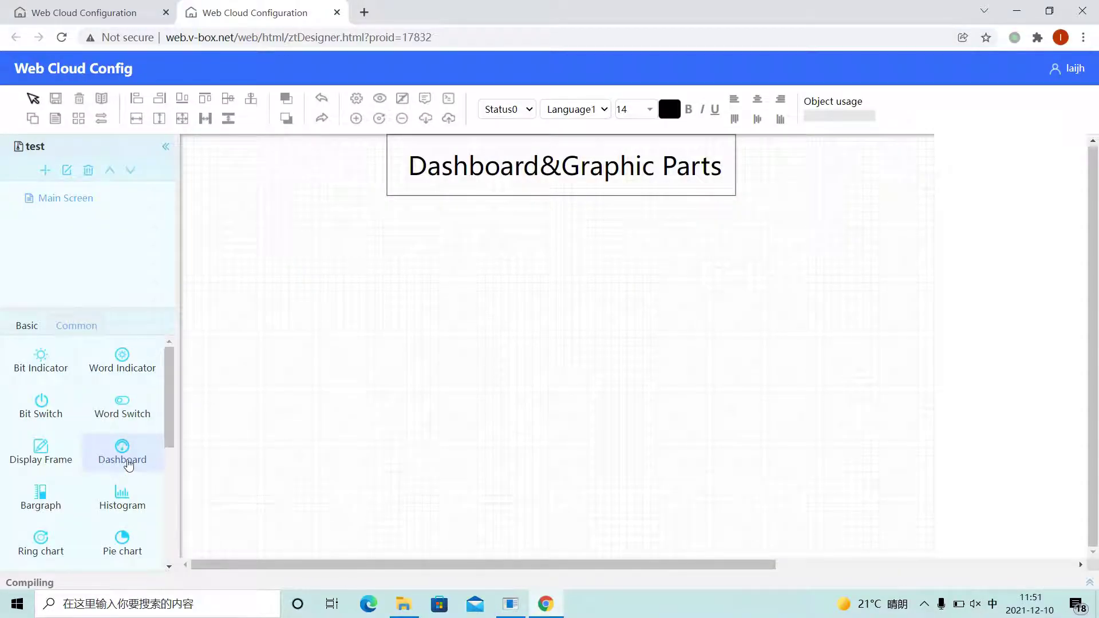
pyautogui.click(418, 355)
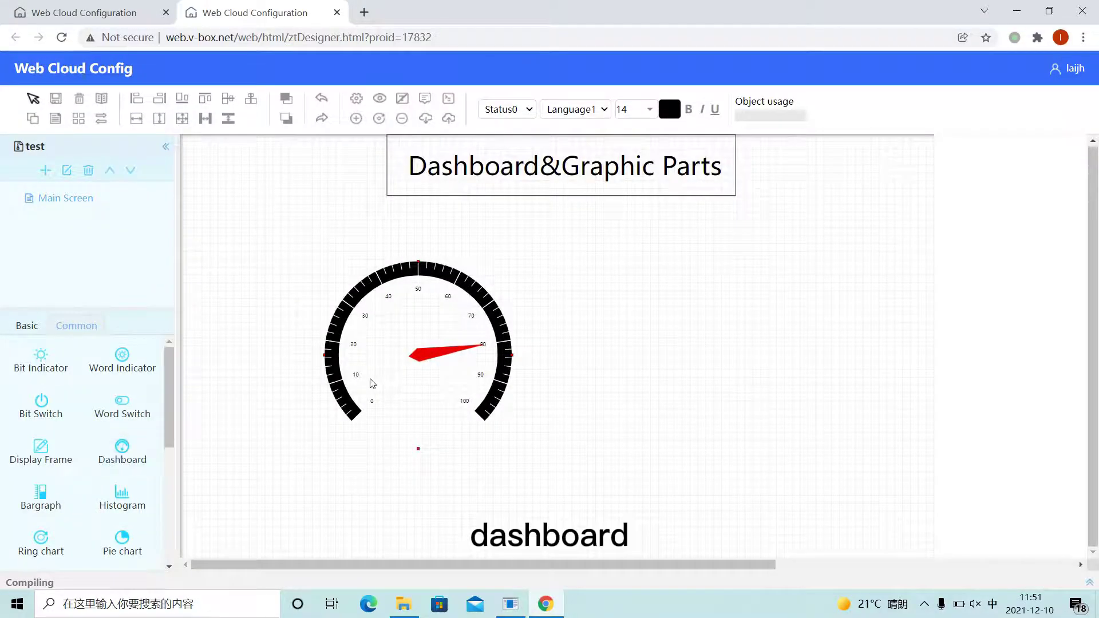
pyautogui.doubleClick(359, 357)
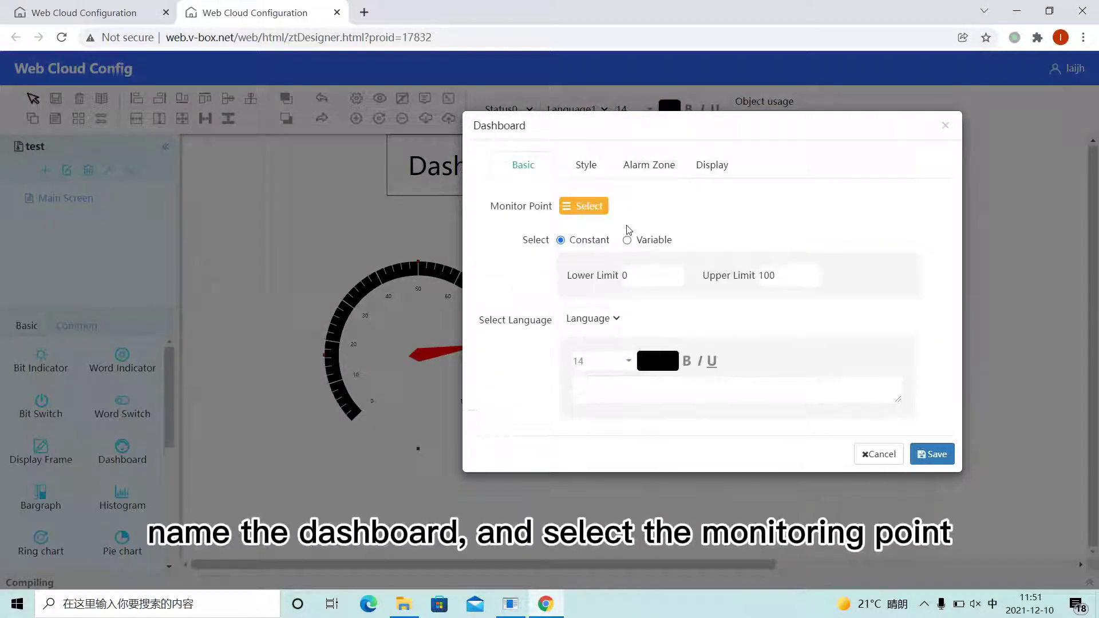
pyautogui.write('temperature')
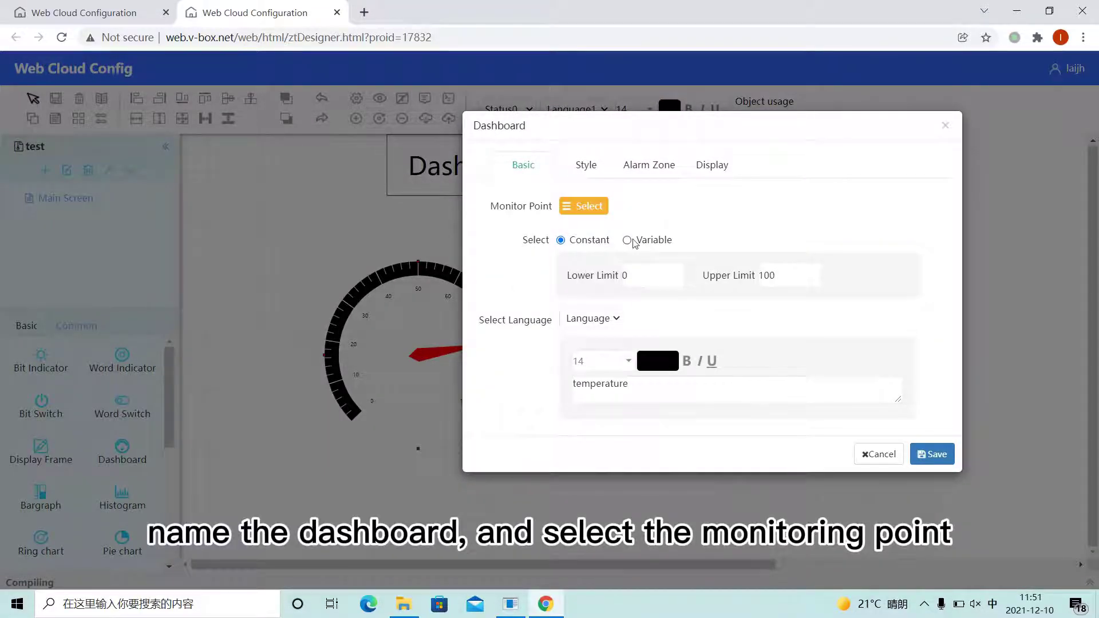
pyautogui.click(574, 206)
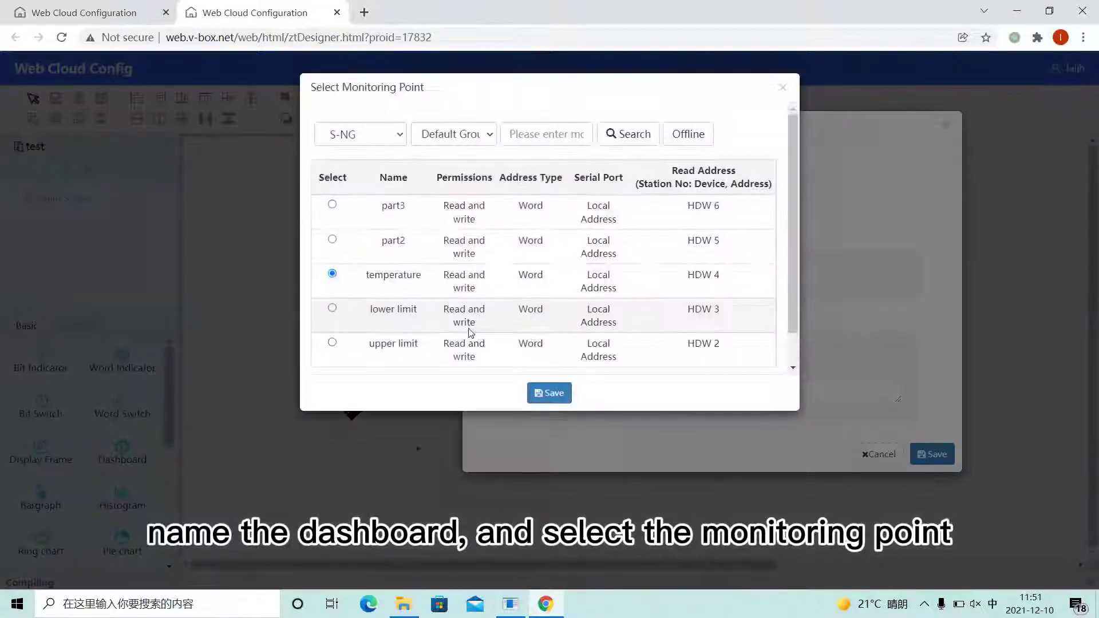
pyautogui.click(551, 393)
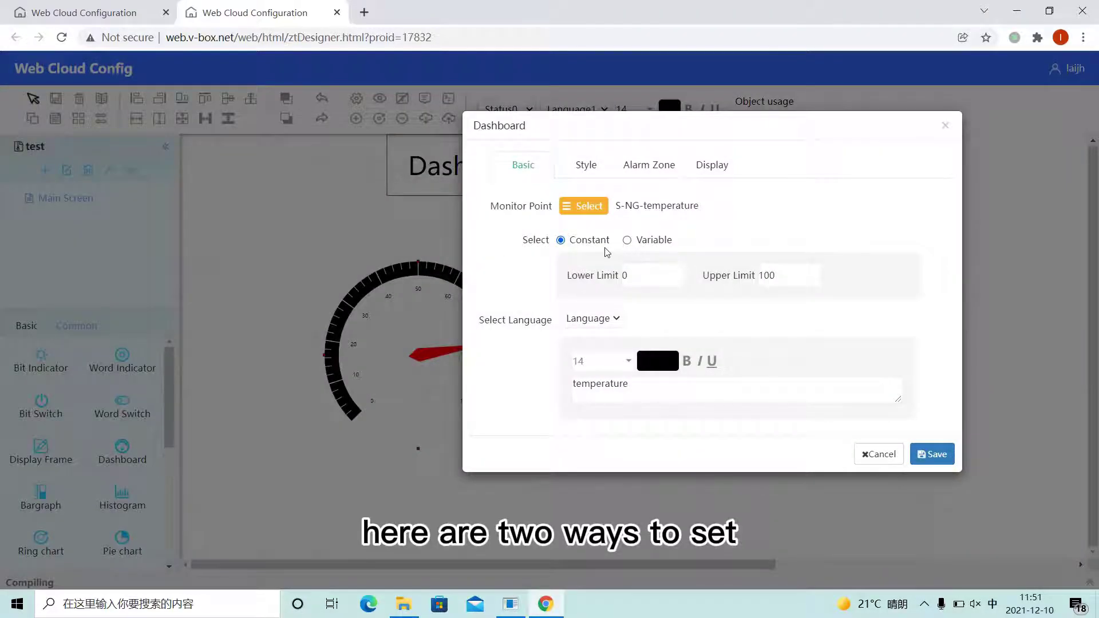
# - Switch the gauge limits to Variable, using the lower limit and upper limit tags
pyautogui.doubleClick(638, 275)
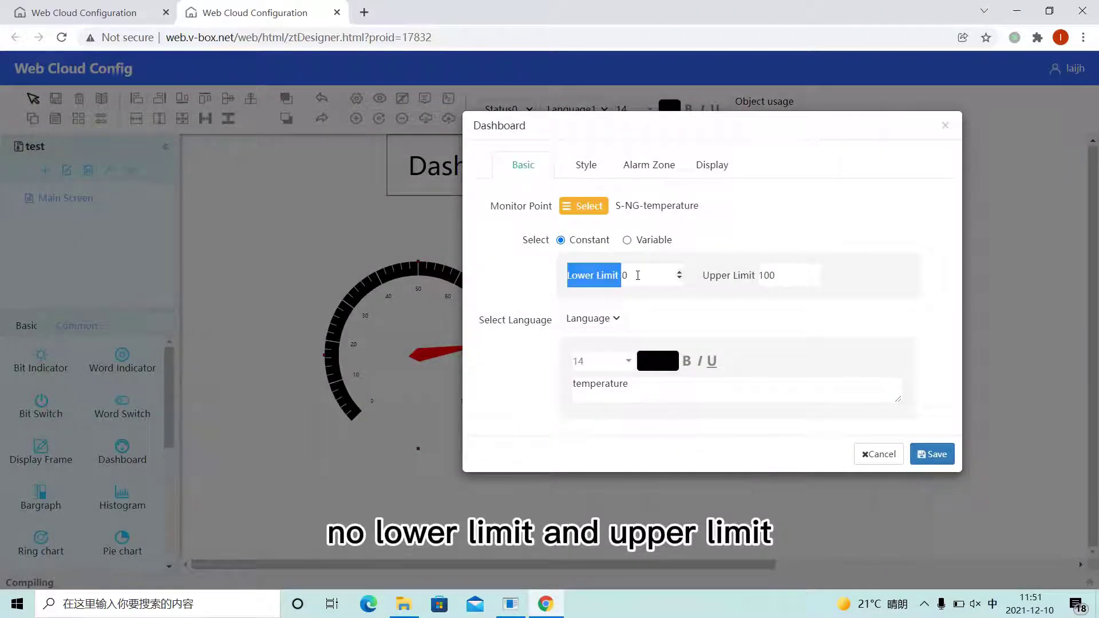
pyautogui.moveTo(703, 276); pyautogui.dragTo(758, 276)
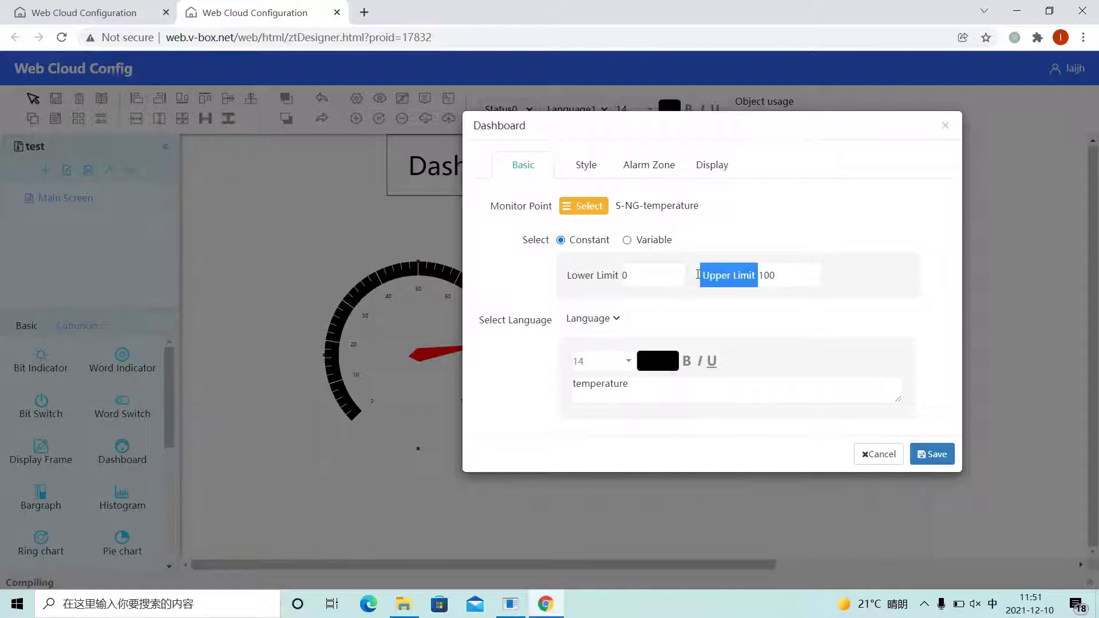
pyautogui.click(643, 241)
pyautogui.click(658, 276)
pyautogui.click(449, 314)
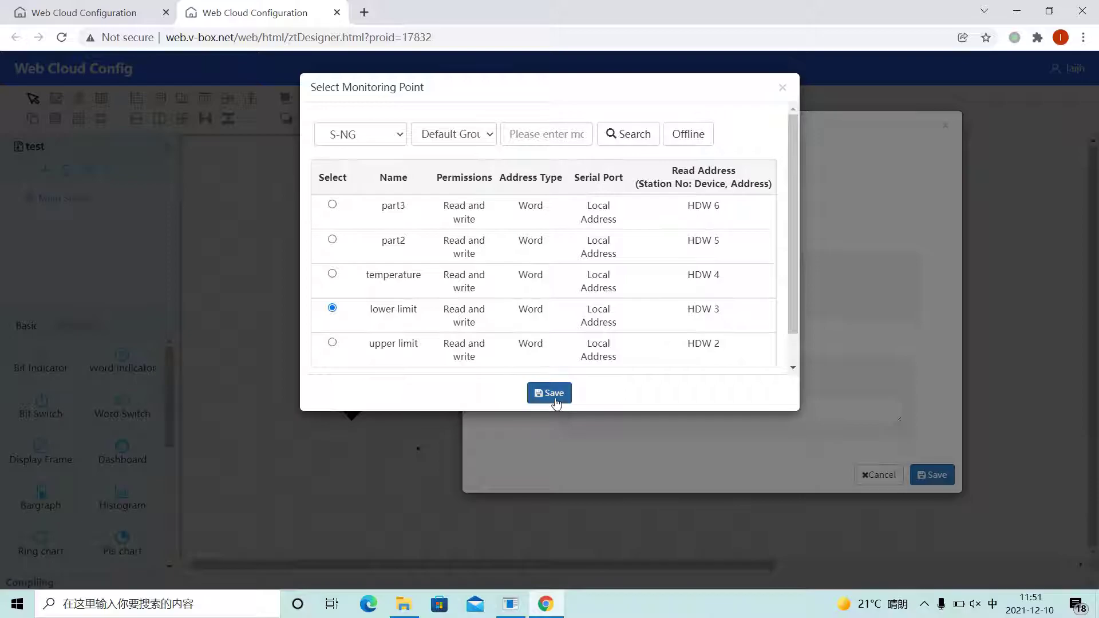
pyautogui.click(550, 393)
pyautogui.click(651, 309)
pyautogui.click(332, 344)
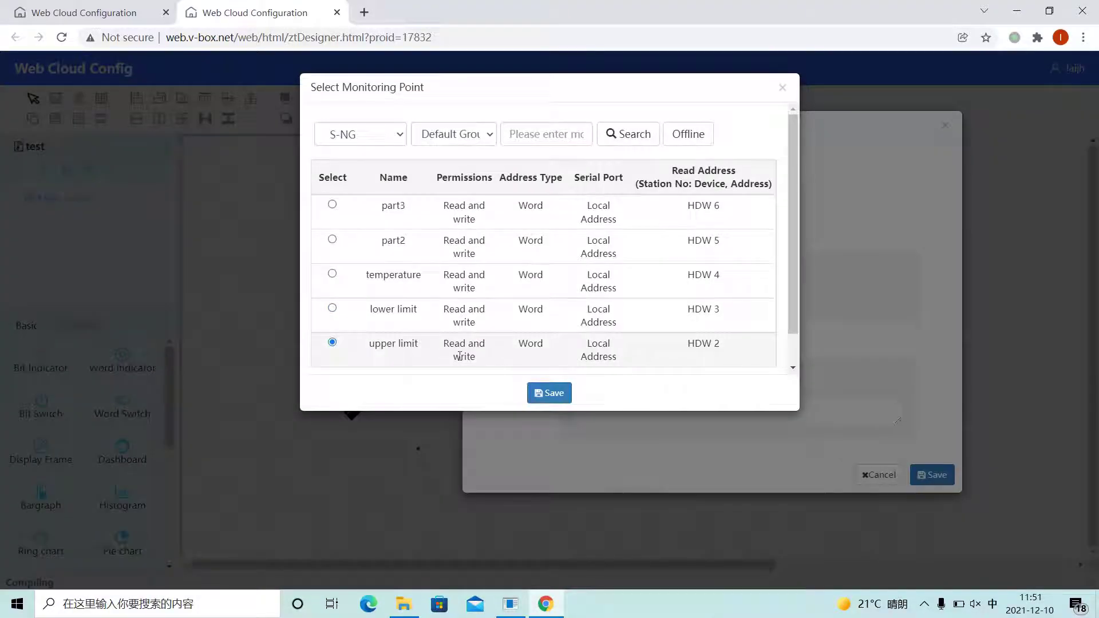
pyautogui.click(549, 391)
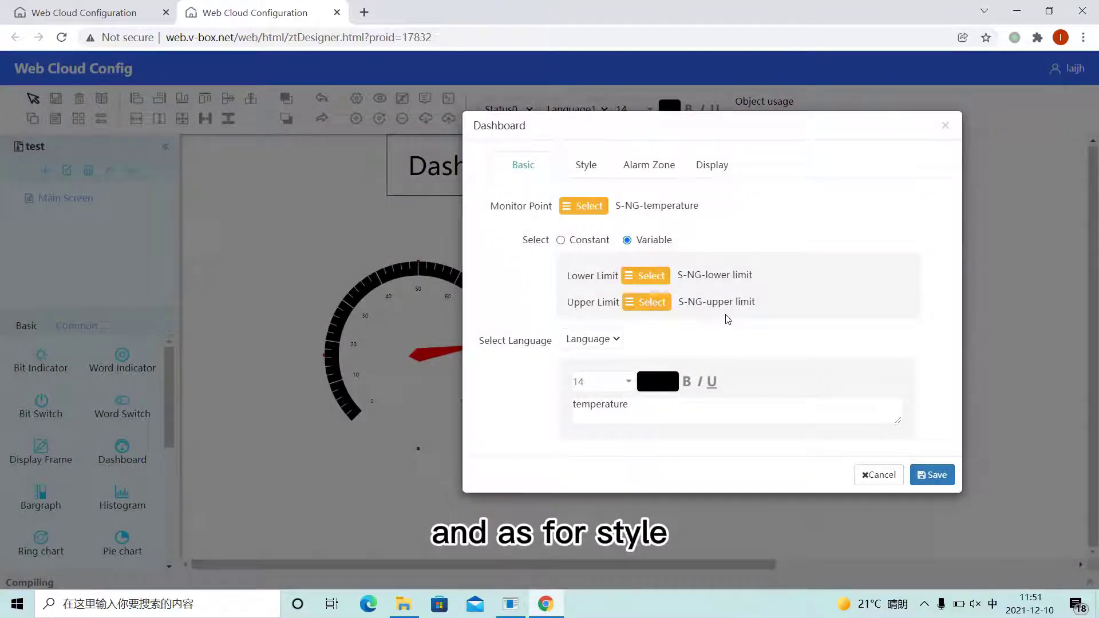
pyautogui.click(586, 167)
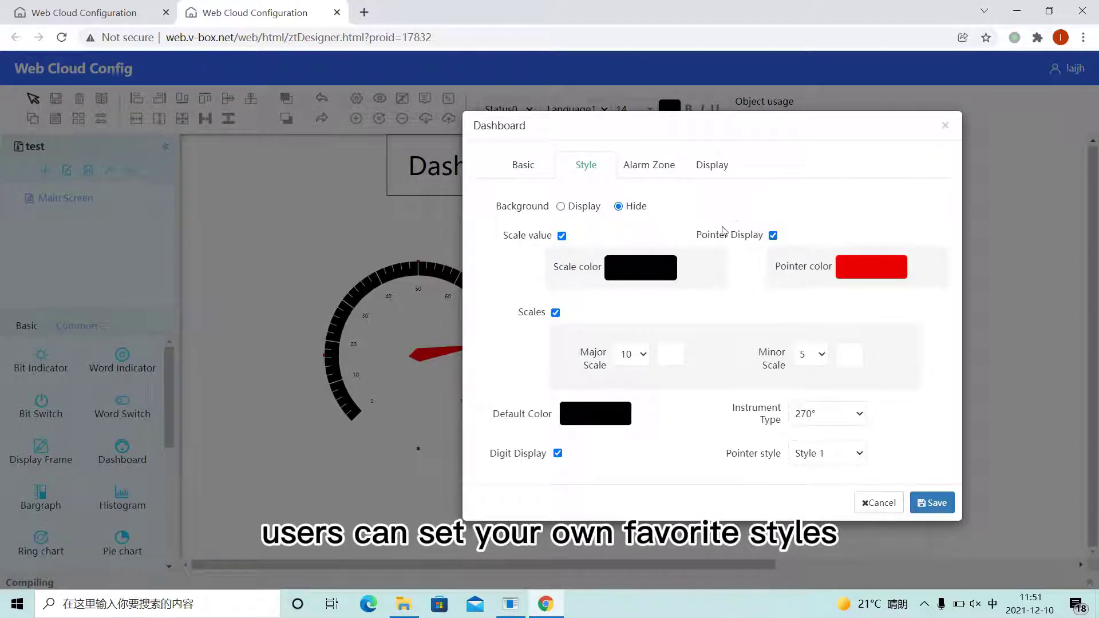
# - Turn on alarm colours with 3 segments; make the first zone end at 3, coloured blue
pyautogui.click(643, 170)
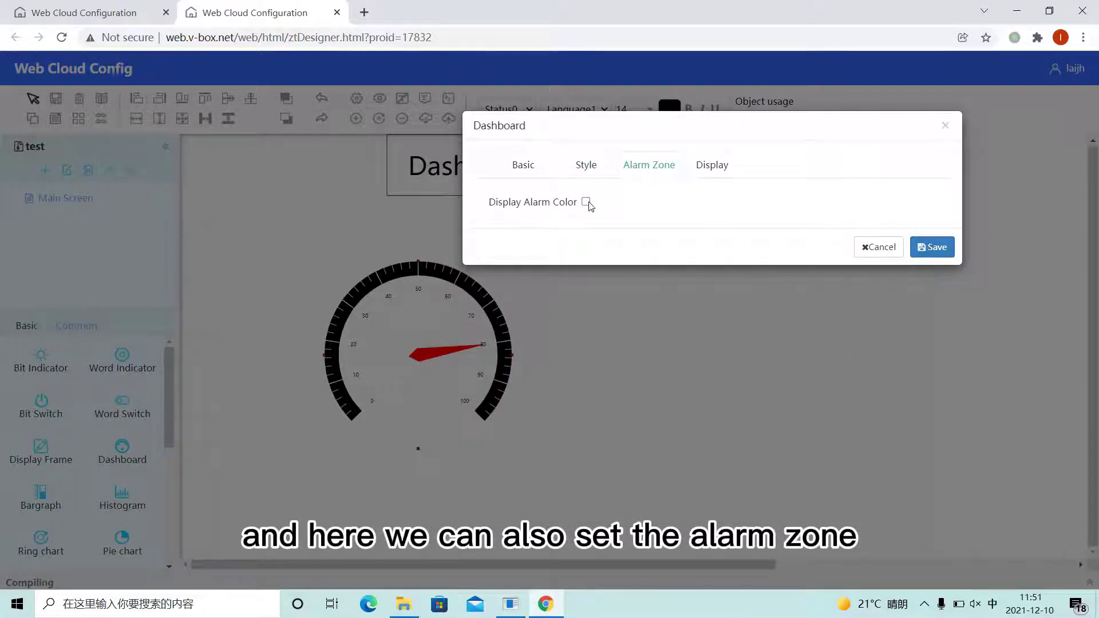
pyautogui.click(586, 202)
pyautogui.click(823, 205)
pyautogui.click(803, 213)
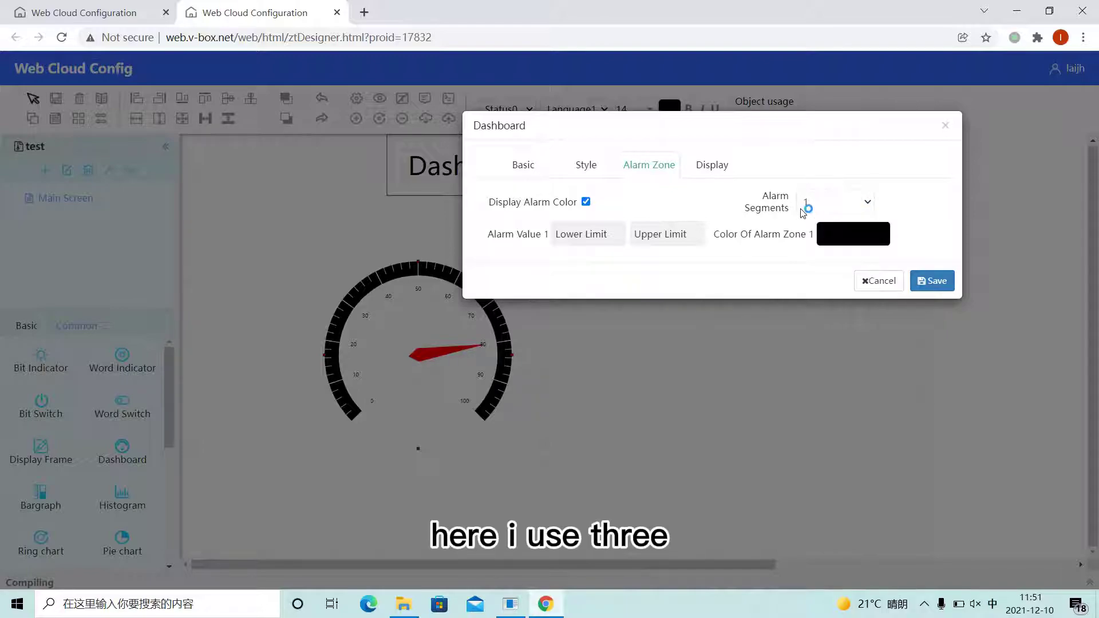
pyautogui.moveTo(685, 233); pyautogui.dragTo(634, 233)
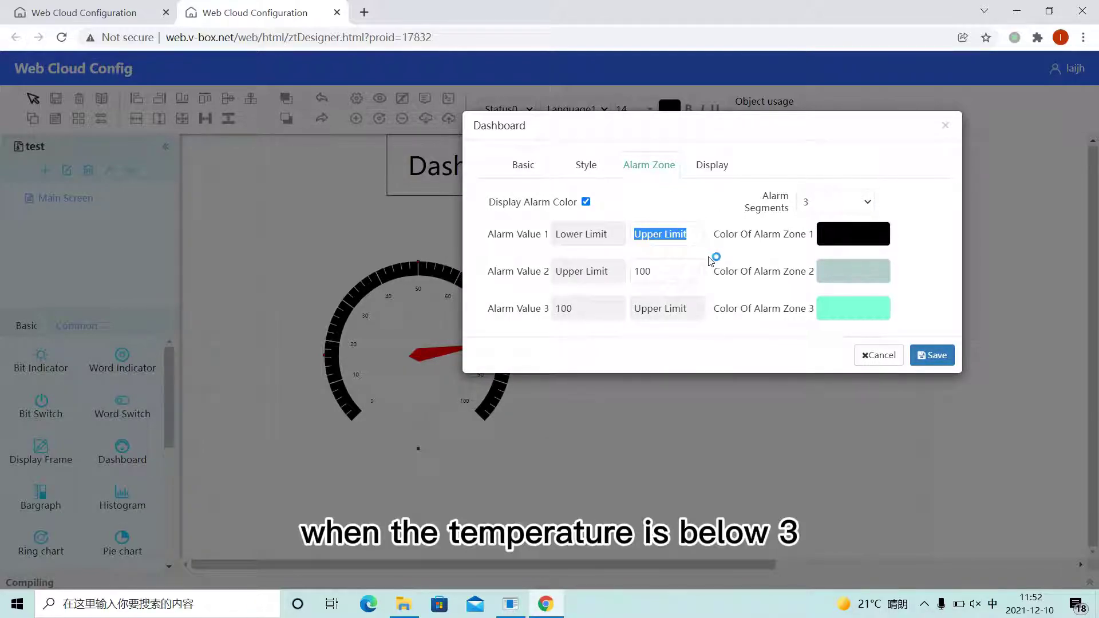
pyautogui.write('3')
pyautogui.click(856, 239)
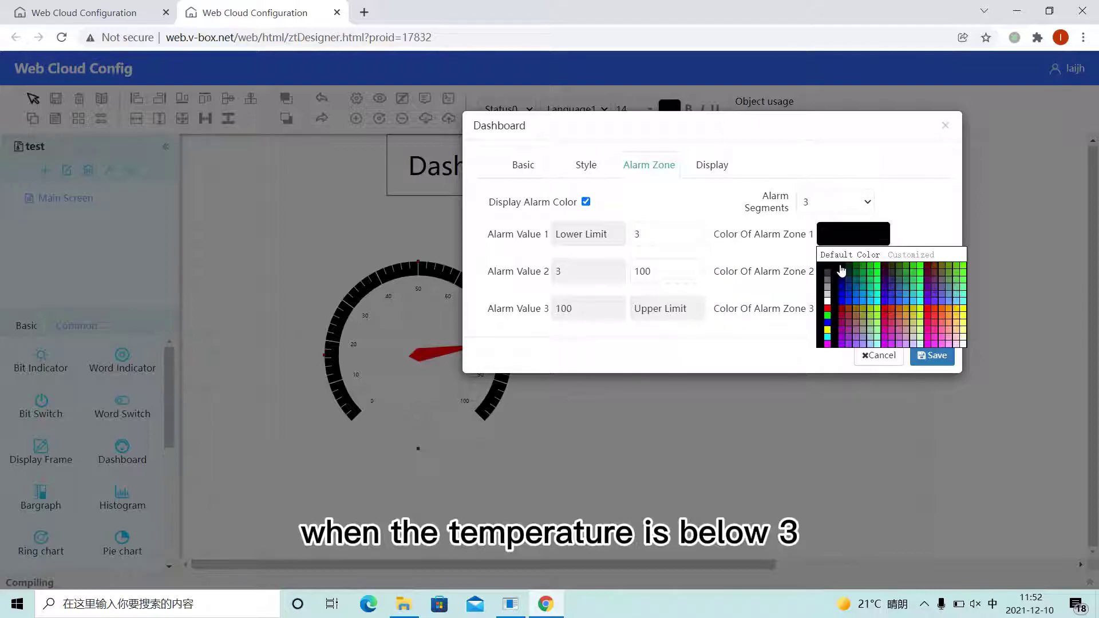
pyautogui.click(829, 321)
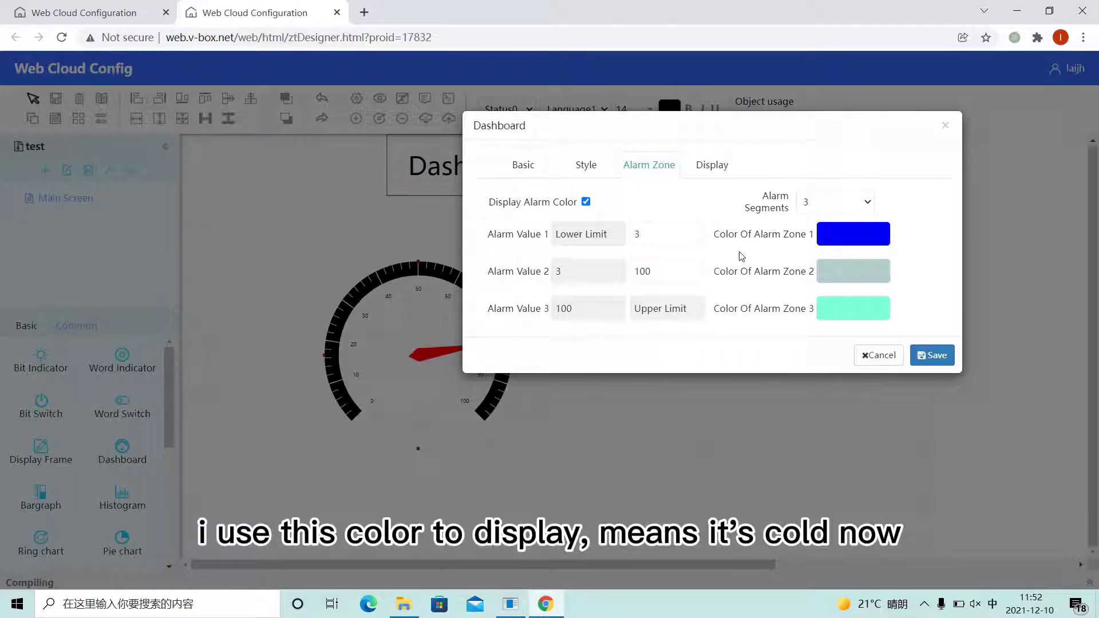
# - Set the second zone up to 8 in green, the third zone red, and save
pyautogui.moveTo(658, 272); pyautogui.dragTo(551, 272)
pyautogui.write('8')
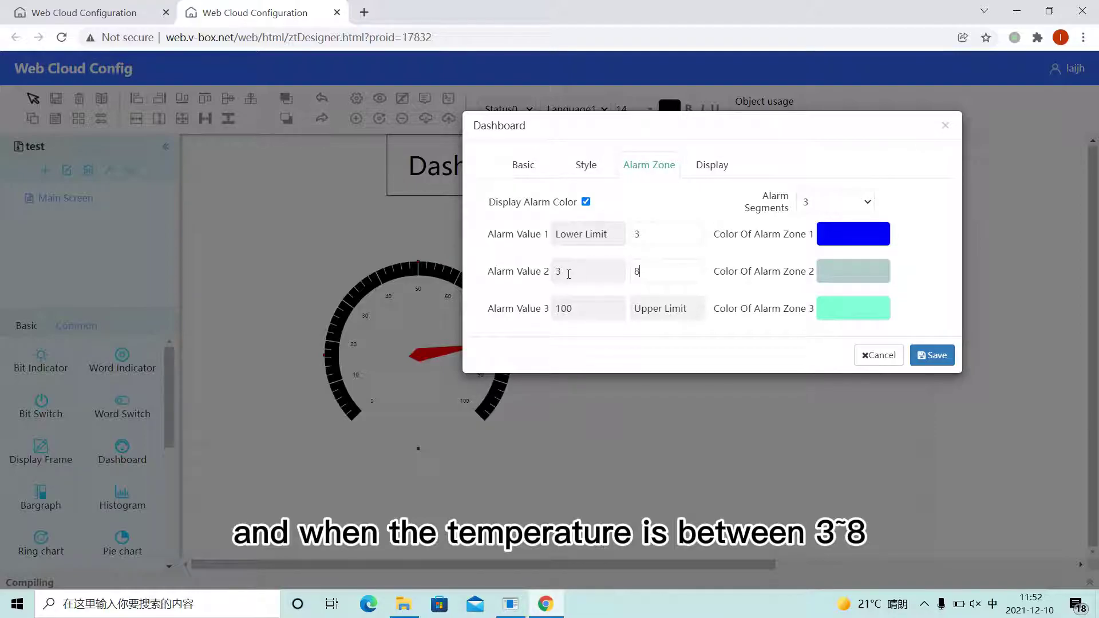
pyautogui.click(855, 280)
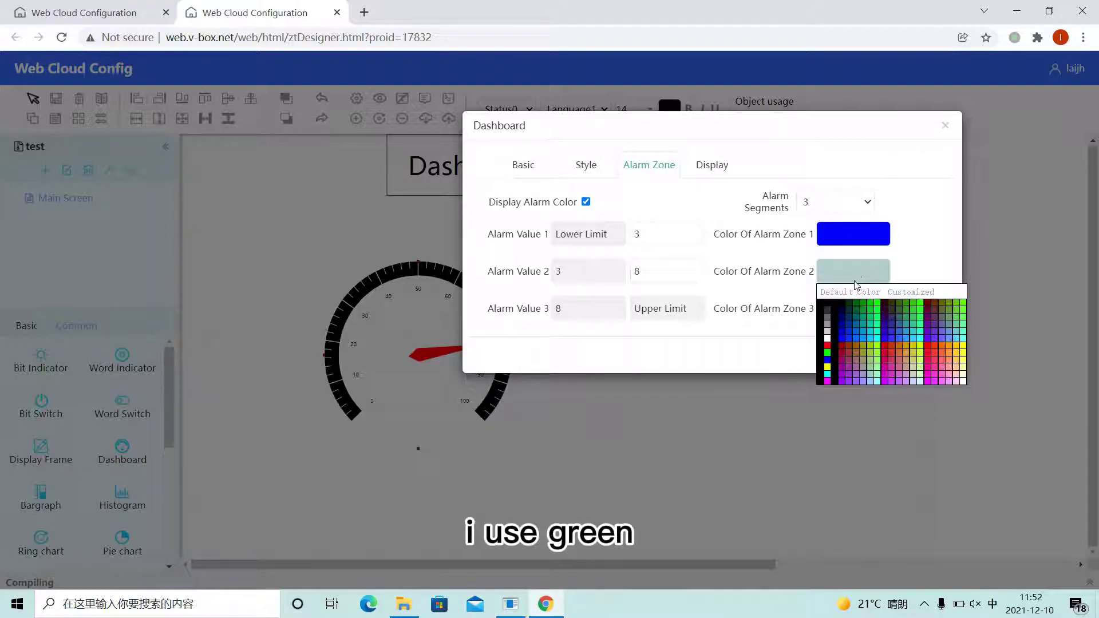
pyautogui.click(828, 353)
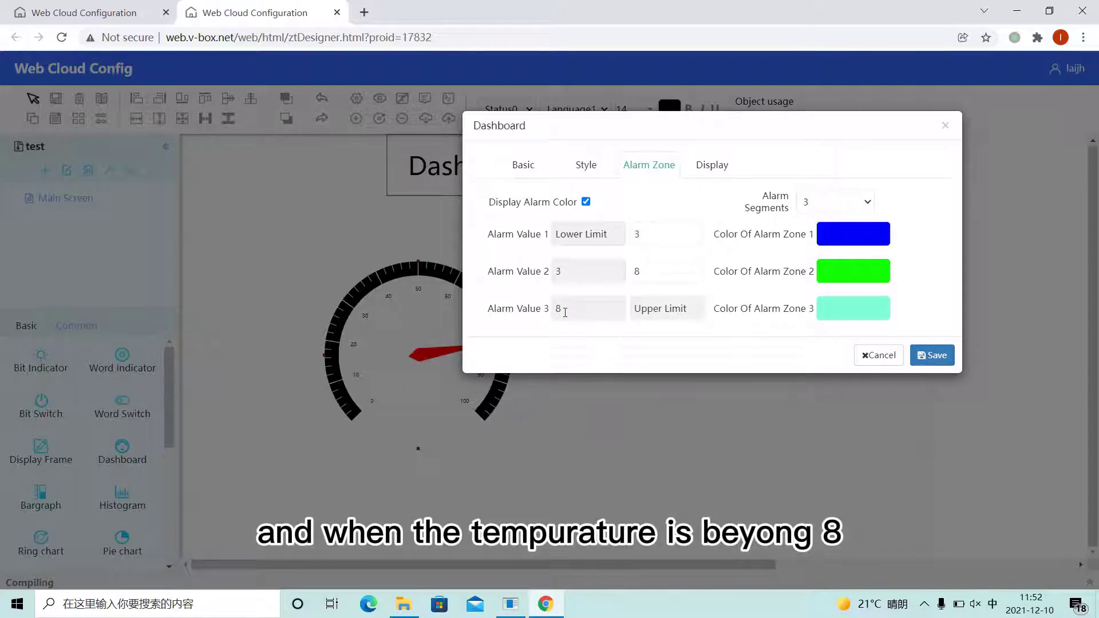
pyautogui.click(847, 315)
pyautogui.click(830, 384)
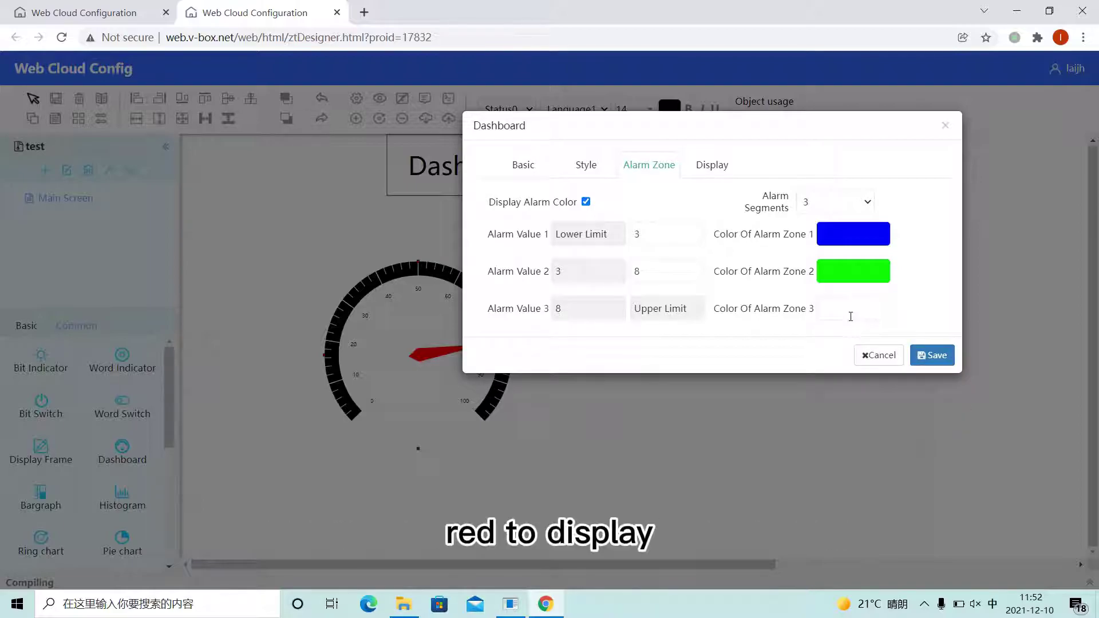
pyautogui.click(849, 314)
pyautogui.click(827, 383)
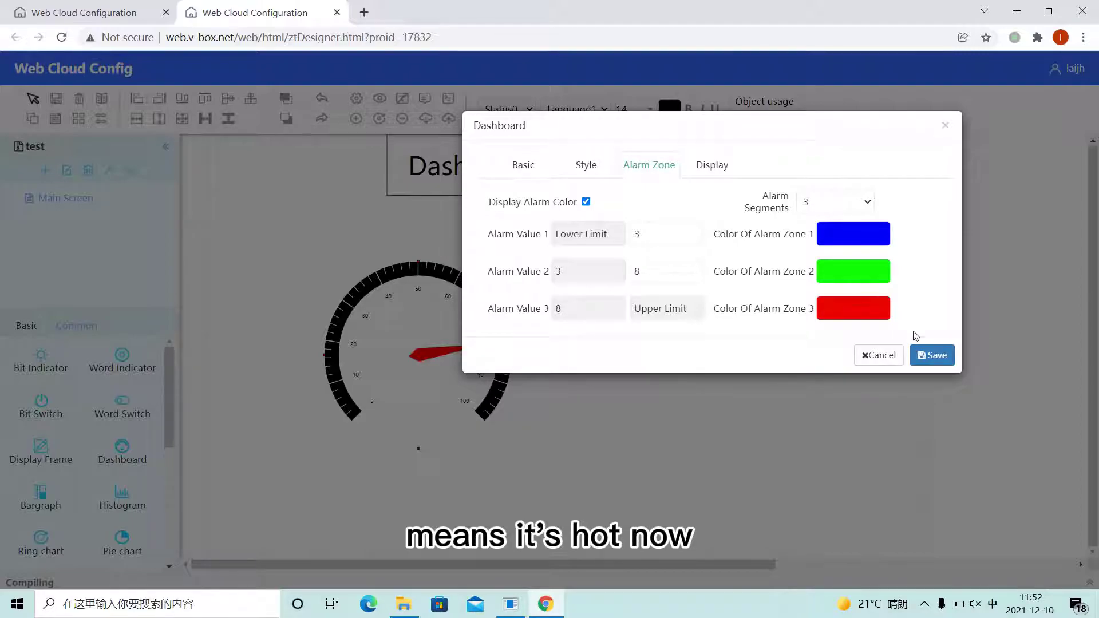
pyautogui.click(931, 355)
pyautogui.moveTo(50, 445); pyautogui.dragTo(296, 481)
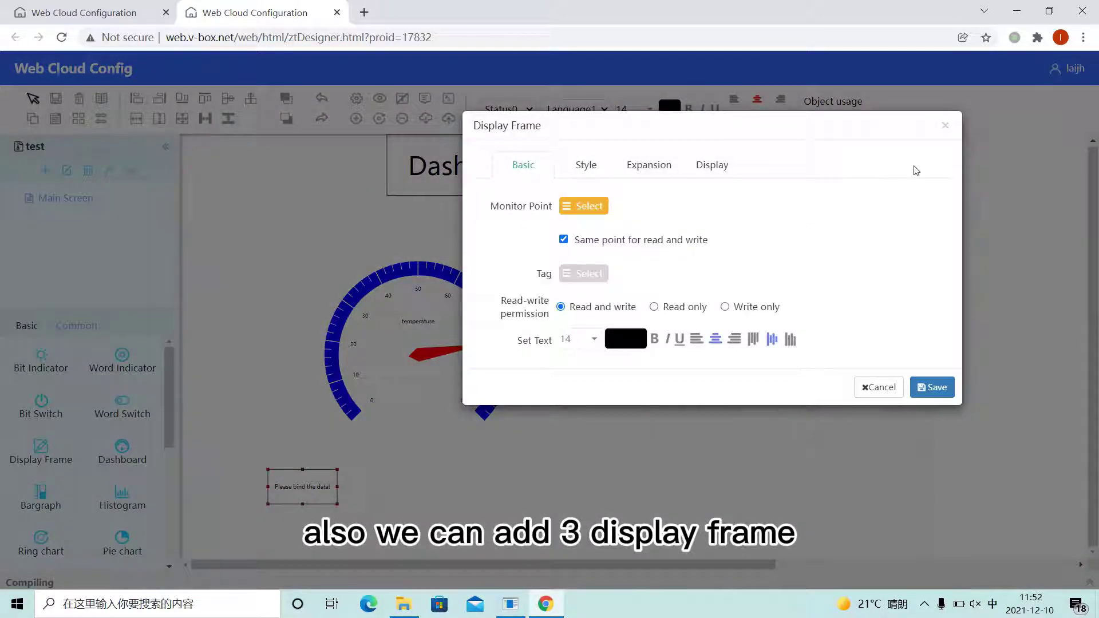
# - Fast-copy the display frame into 3 columns with a left spacing of 50
pyautogui.click(947, 128)
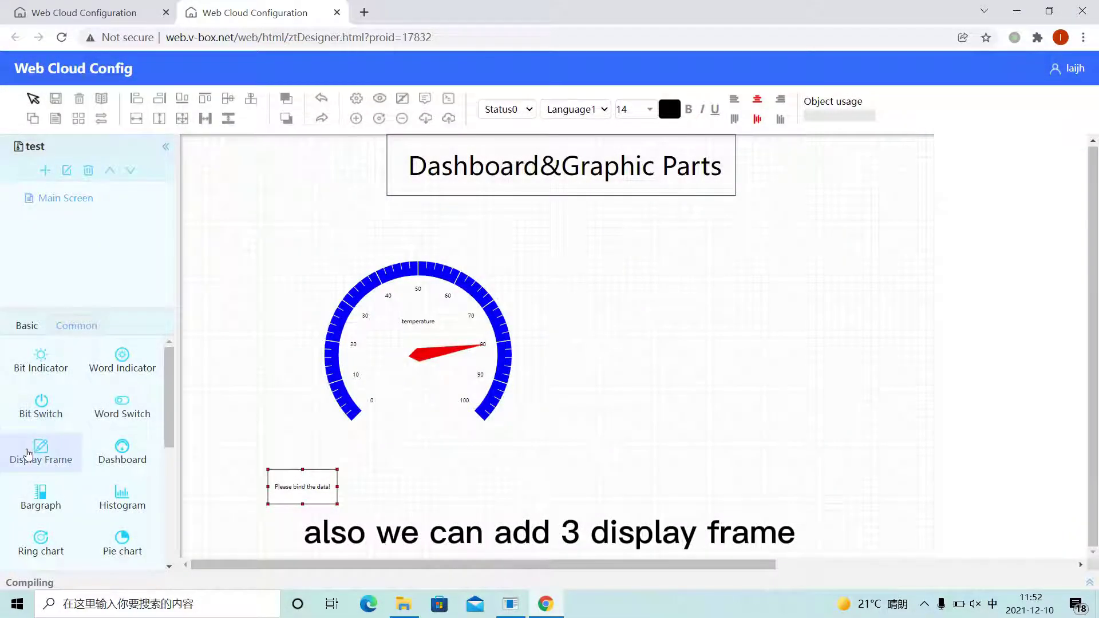
pyautogui.click(225, 281)
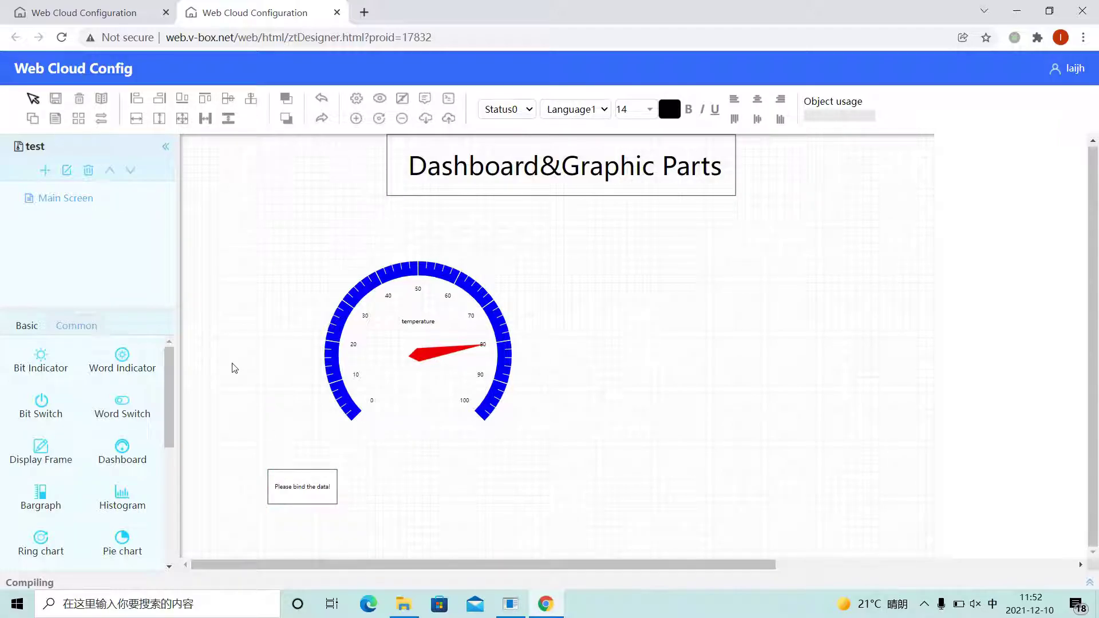
pyautogui.click(309, 490)
pyautogui.click(78, 119)
pyautogui.doubleClick(542, 268)
pyautogui.press('Tab')
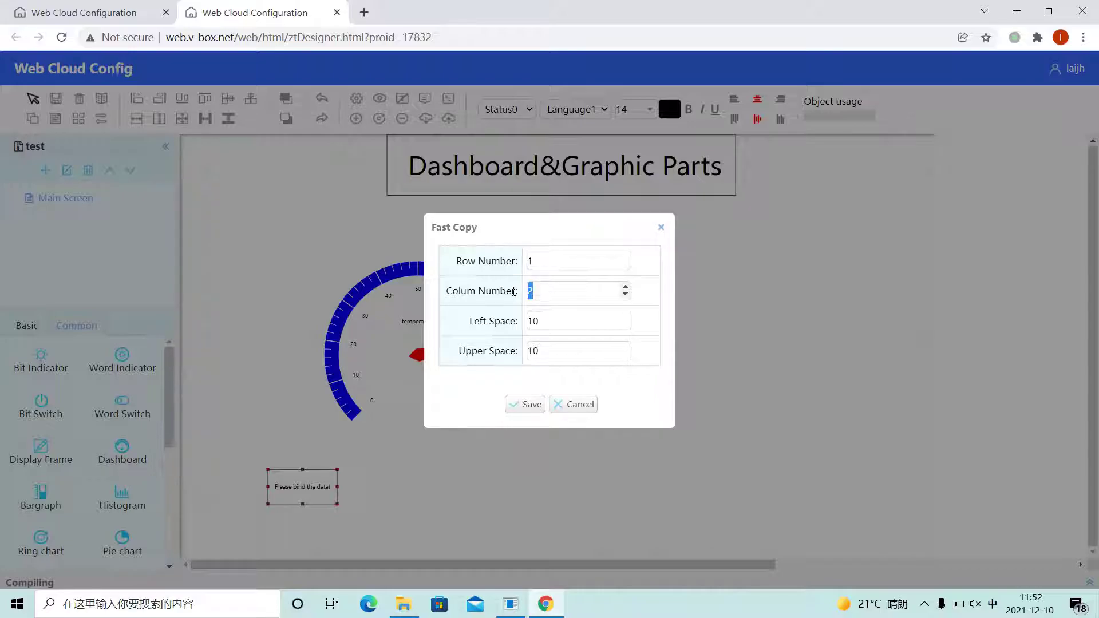
pyautogui.write('3')
pyautogui.press('Tab')
pyautogui.write('50')
pyautogui.click(527, 405)
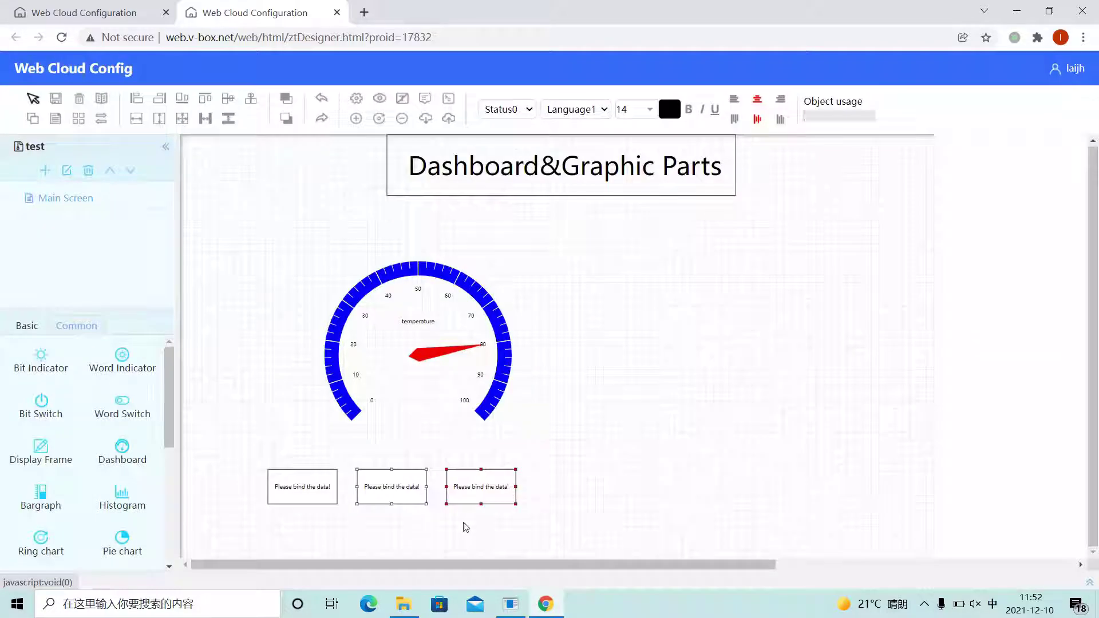
# - Bind the first display frame to S-NG-lower limit and the second to S-NG-upper limit
pyautogui.doubleClick(324, 494)
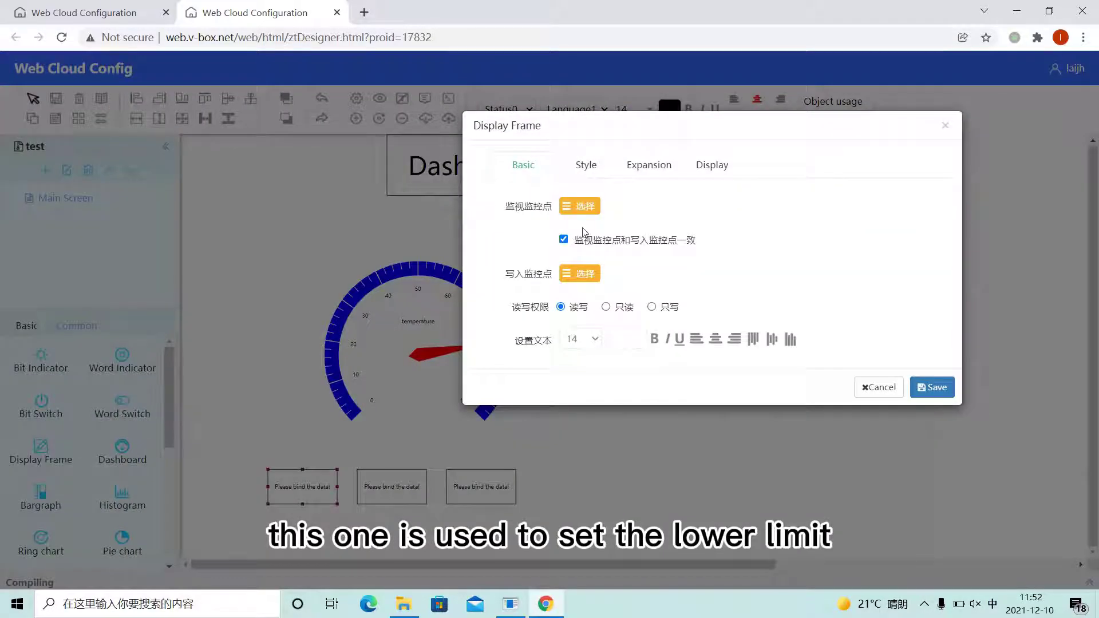
pyautogui.click(584, 207)
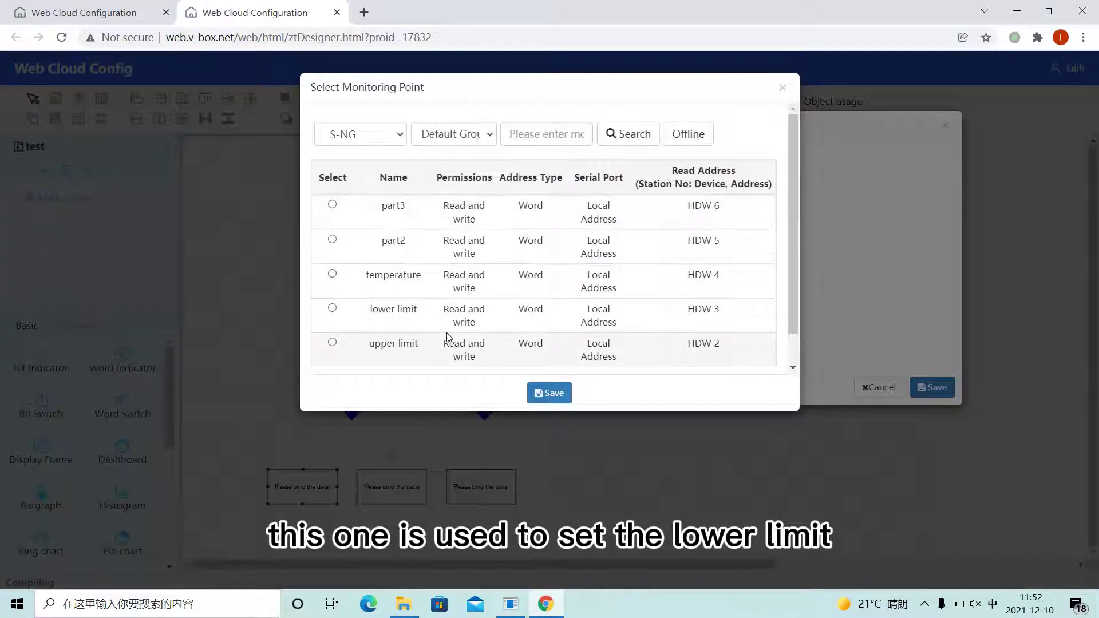
pyautogui.click(432, 319)
pyautogui.click(547, 392)
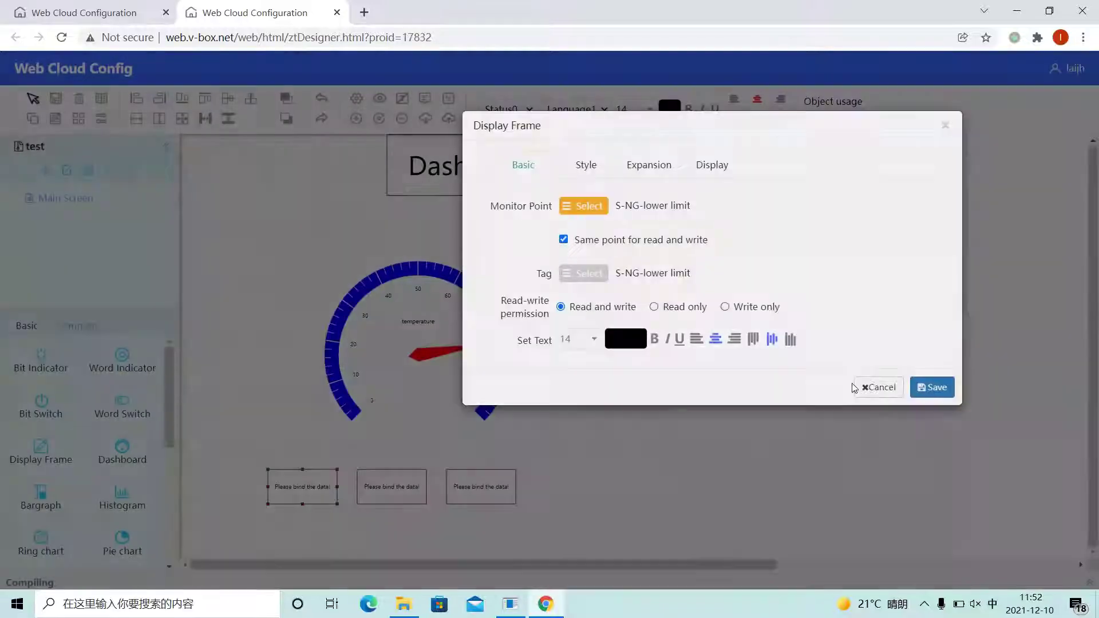
pyautogui.click(932, 388)
pyautogui.doubleClick(391, 487)
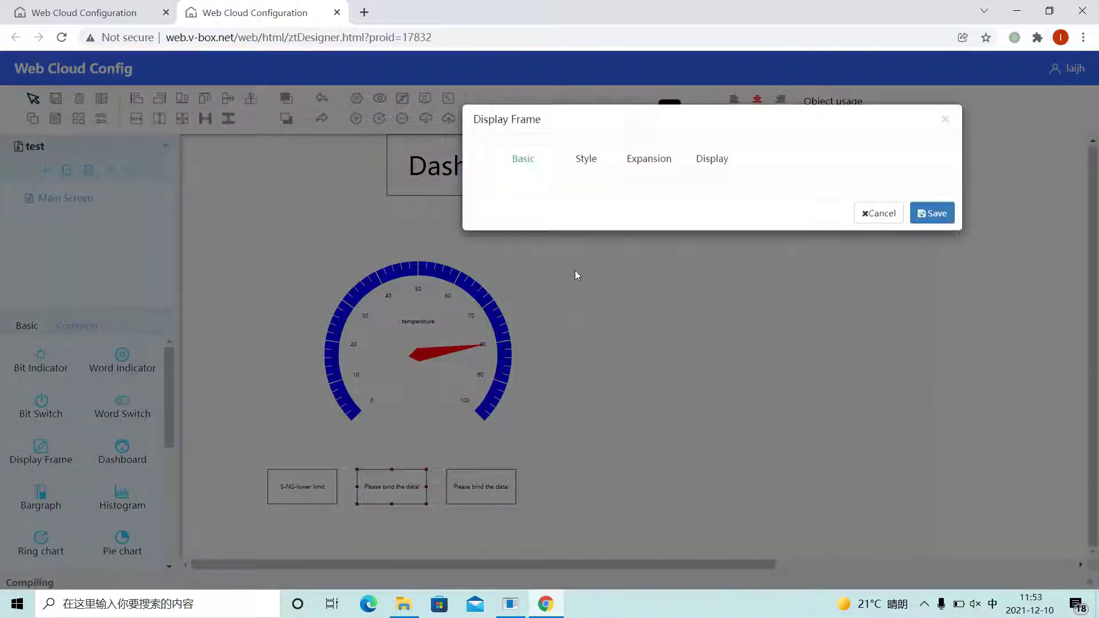
pyautogui.click(579, 207)
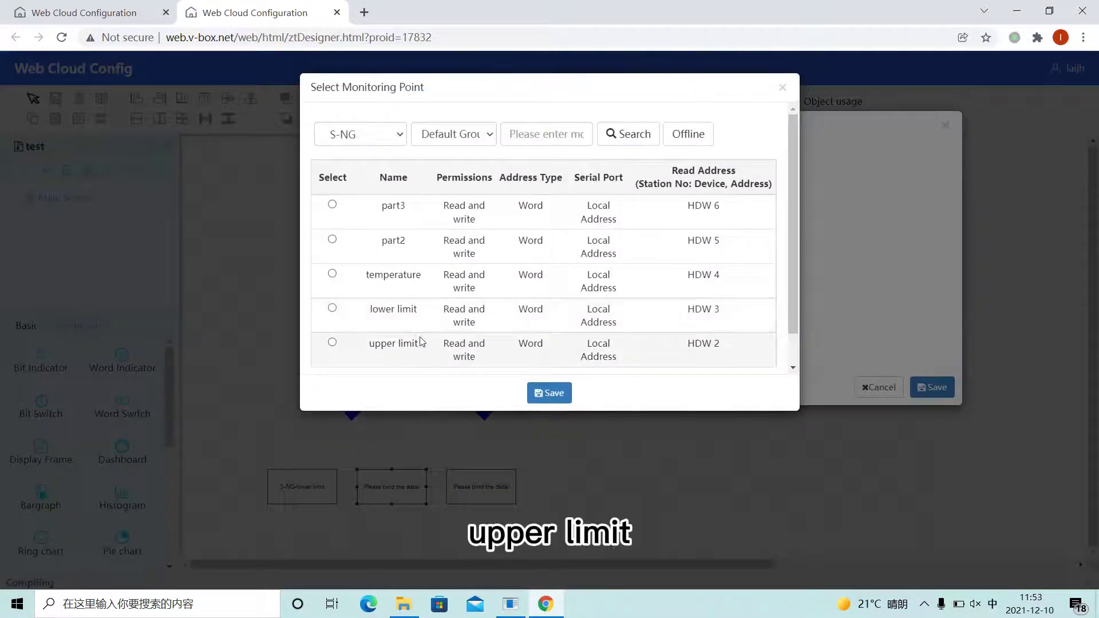
pyautogui.click(405, 342)
pyautogui.click(548, 392)
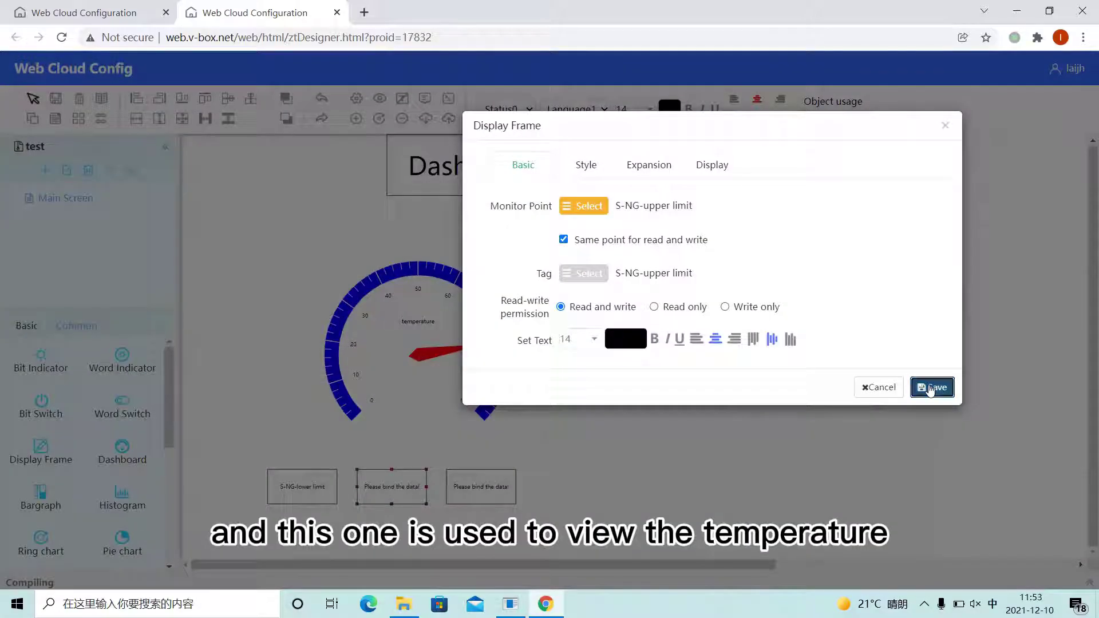
pyautogui.click(932, 388)
# - Bind the third display frame to S-NG-temperature and save the screen
pyautogui.doubleClick(478, 484)
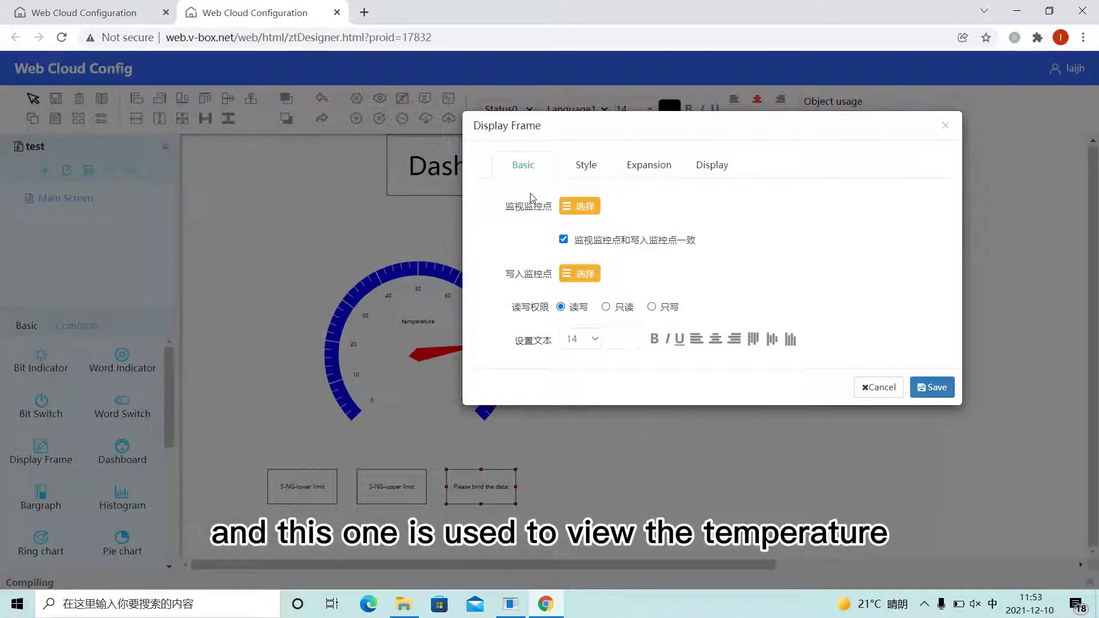
pyautogui.click(595, 175)
pyautogui.click(527, 170)
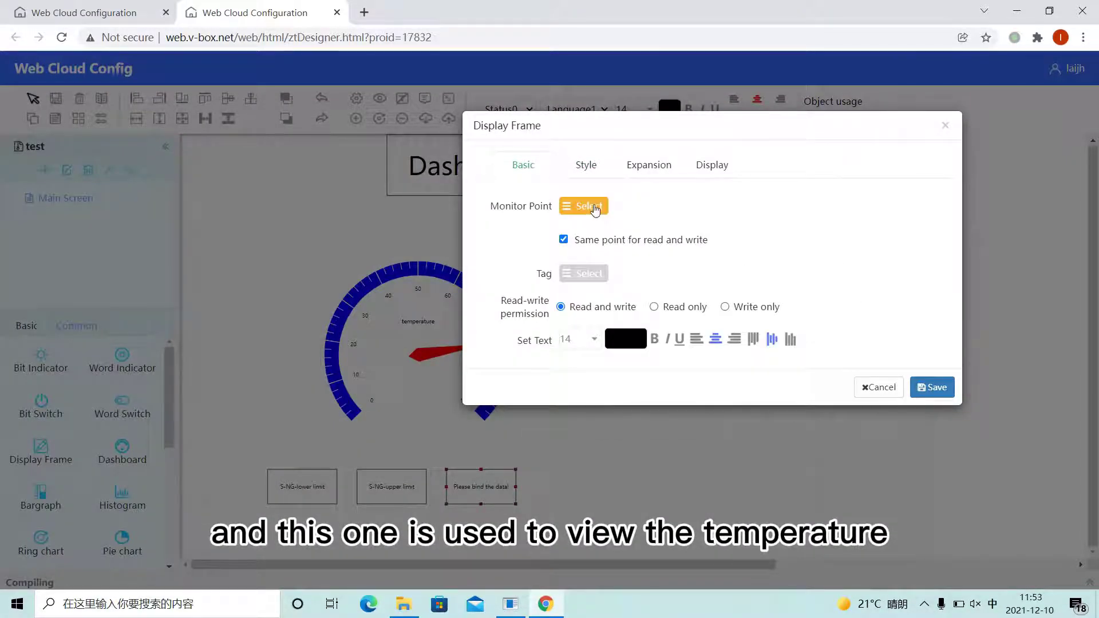
pyautogui.click(593, 207)
pyautogui.click(598, 273)
pyautogui.click(550, 392)
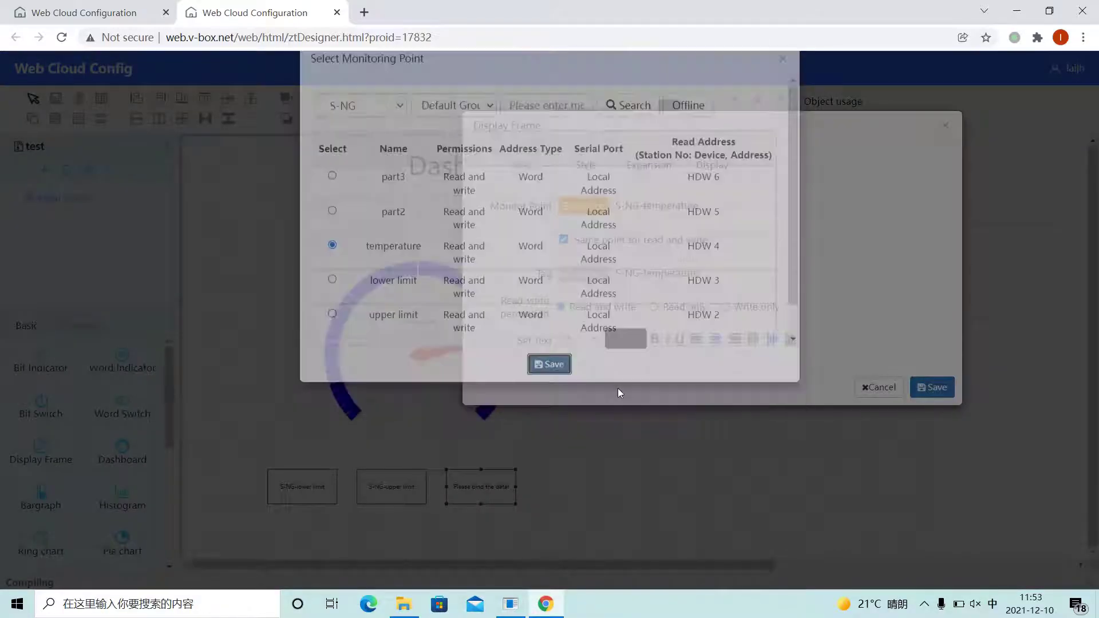
pyautogui.click(932, 387)
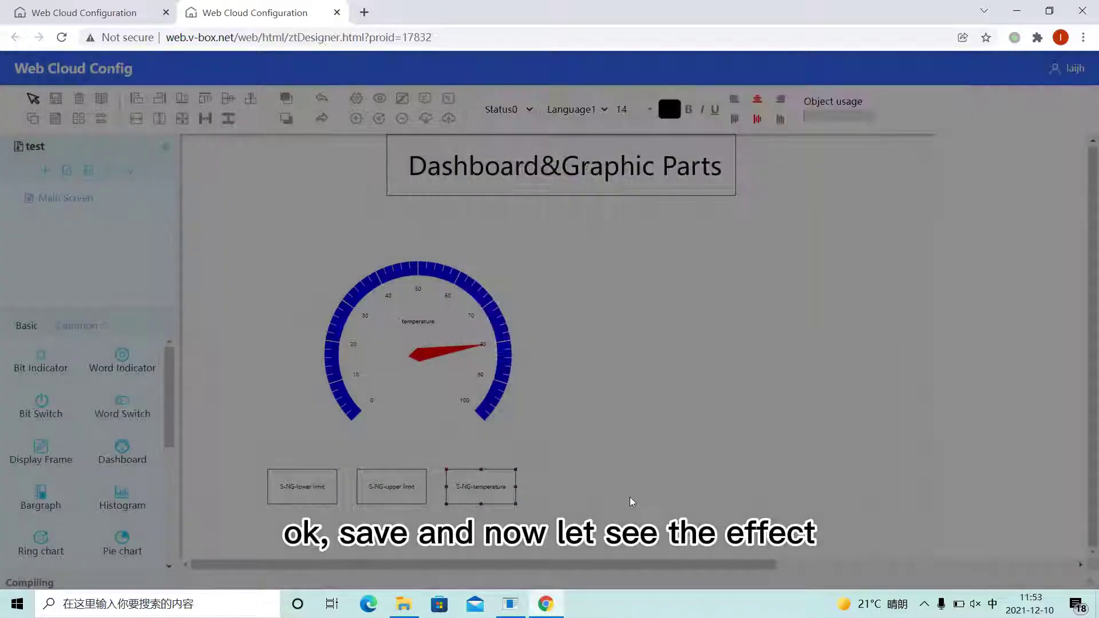
pyautogui.click(56, 98)
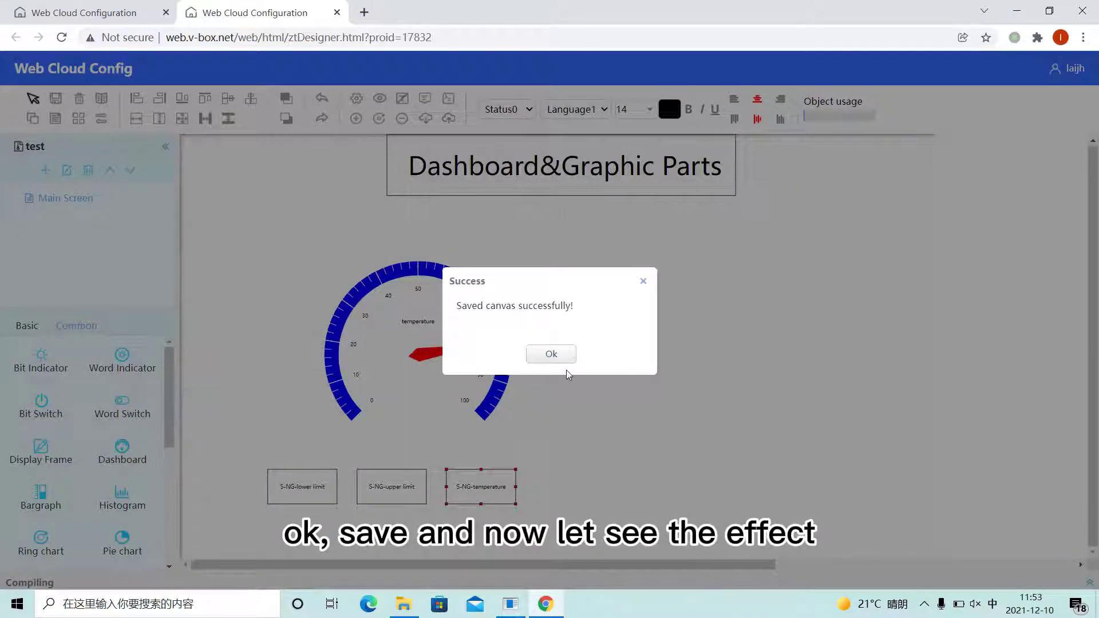
pyautogui.click(544, 353)
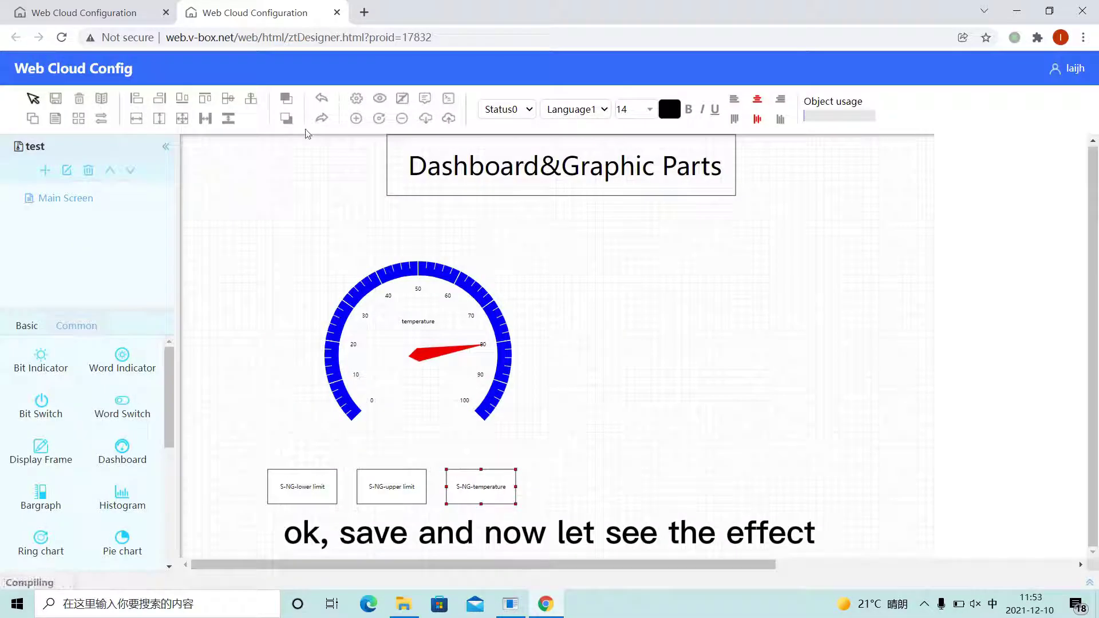
# - Preview the screen in the viewer and set the upper limit to 10
pyautogui.click(380, 99)
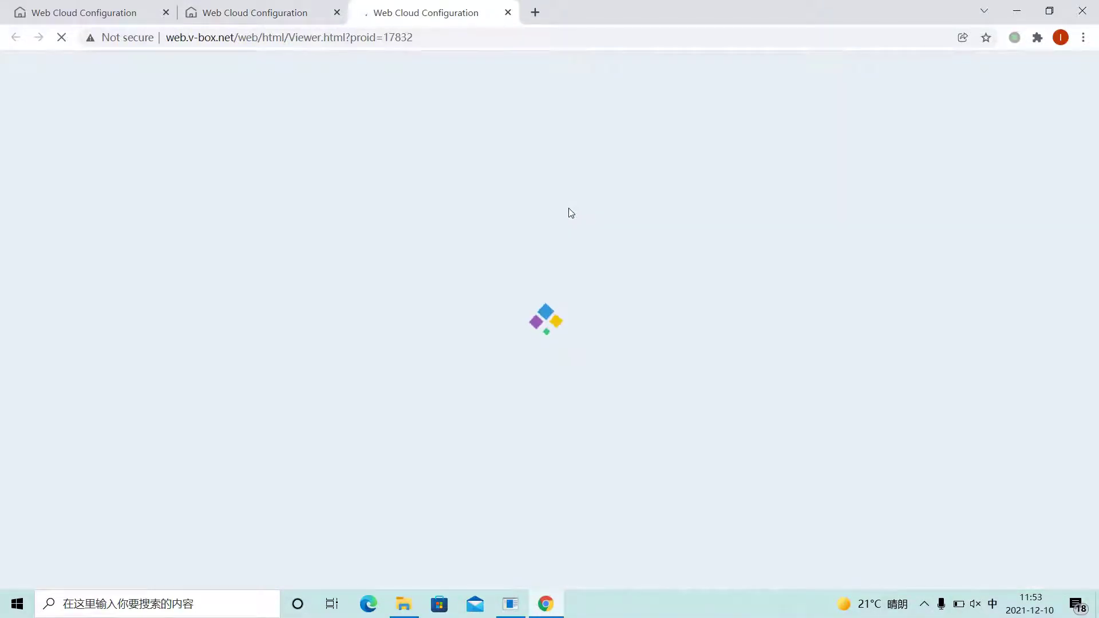
pyautogui.scroll(-4, 614, 303)
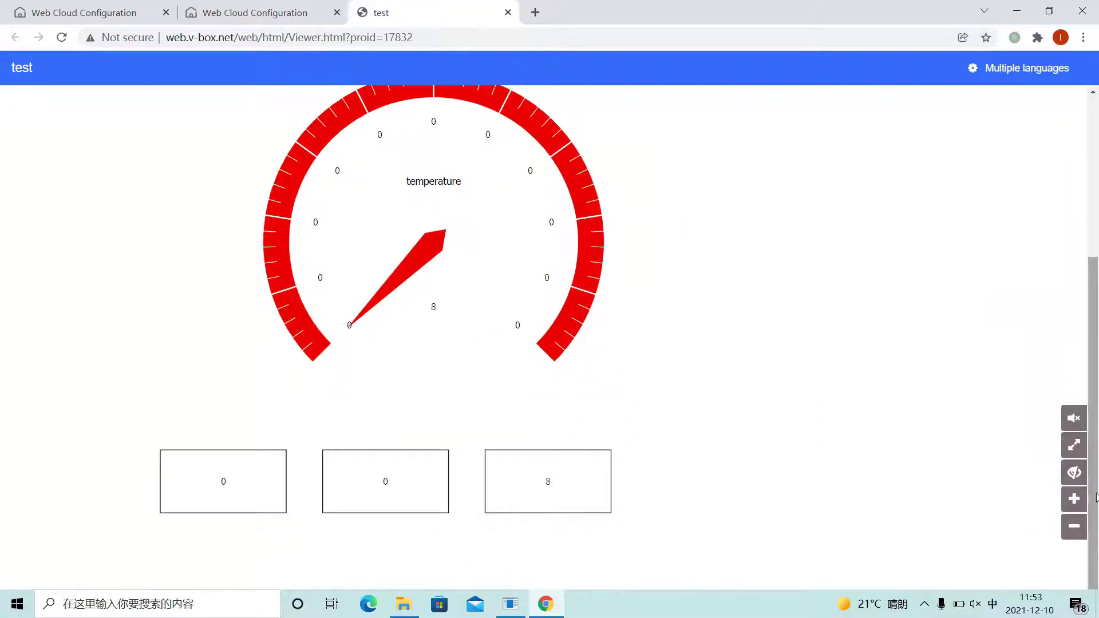
pyautogui.click(1073, 529)
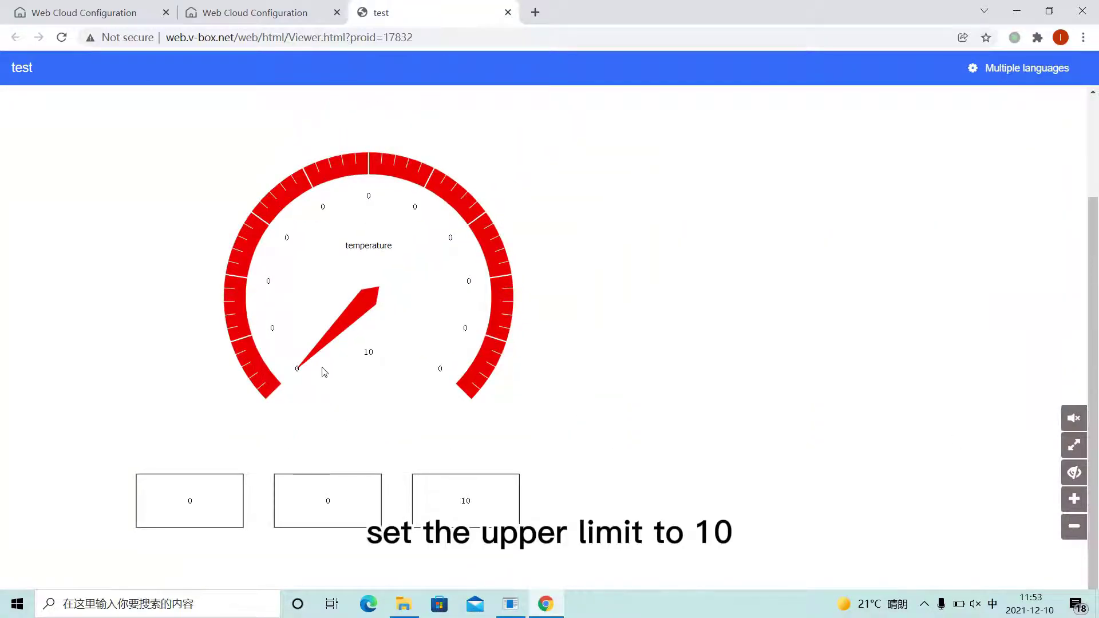
pyautogui.click(319, 373)
pyautogui.click(397, 549)
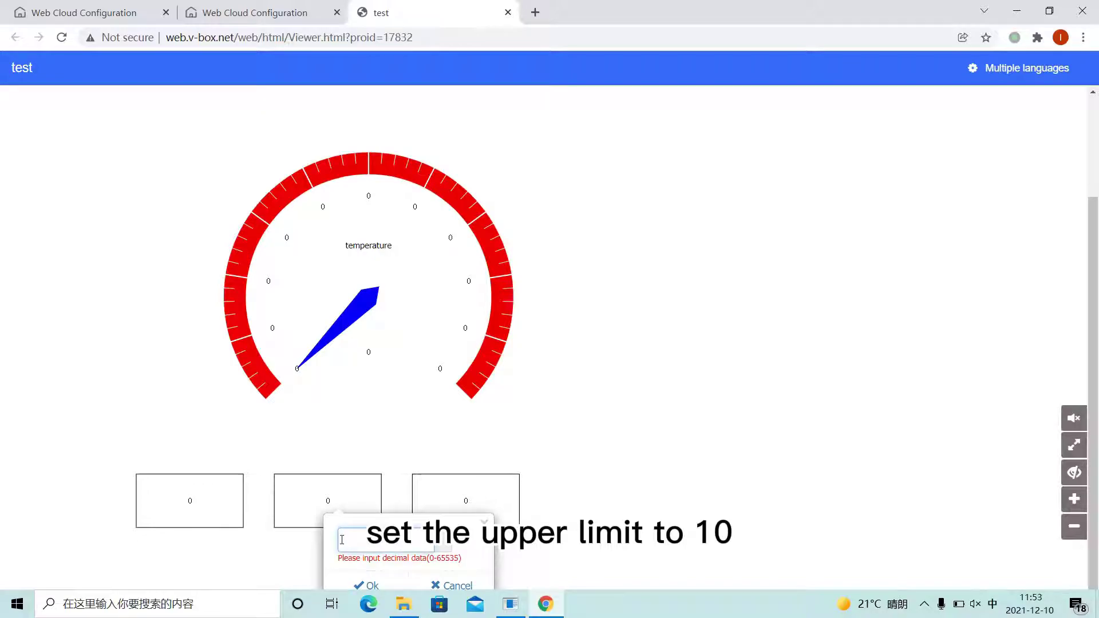
pyautogui.write('10')
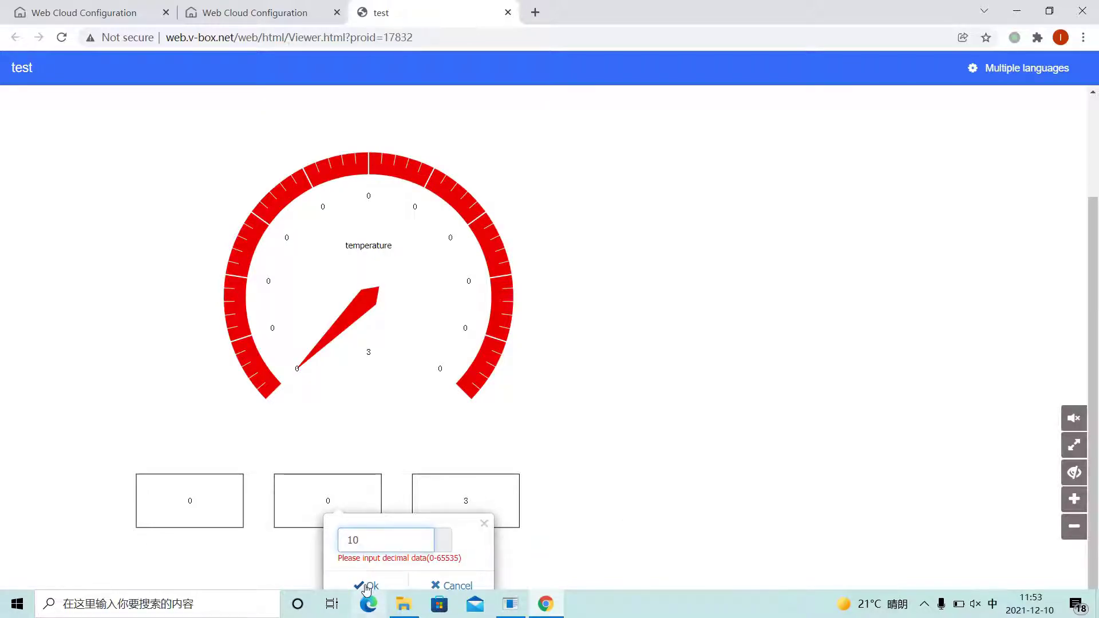
pyautogui.click(367, 585)
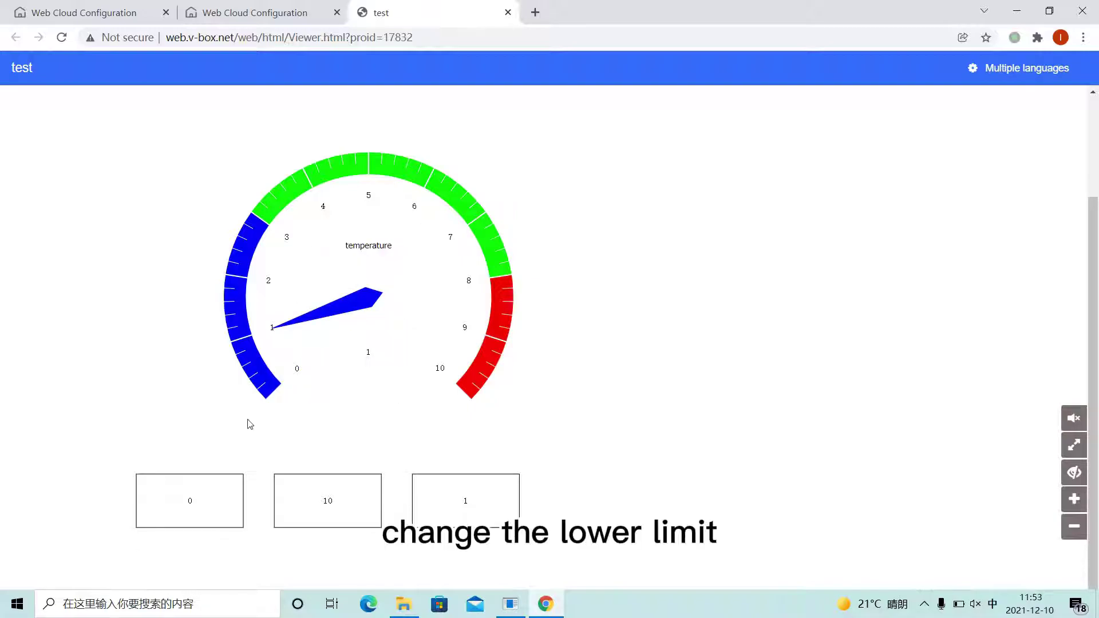
# - Set the lower limit to 2 in the viewer and watch the gauge respond
pyautogui.click(213, 508)
pyautogui.click(214, 533)
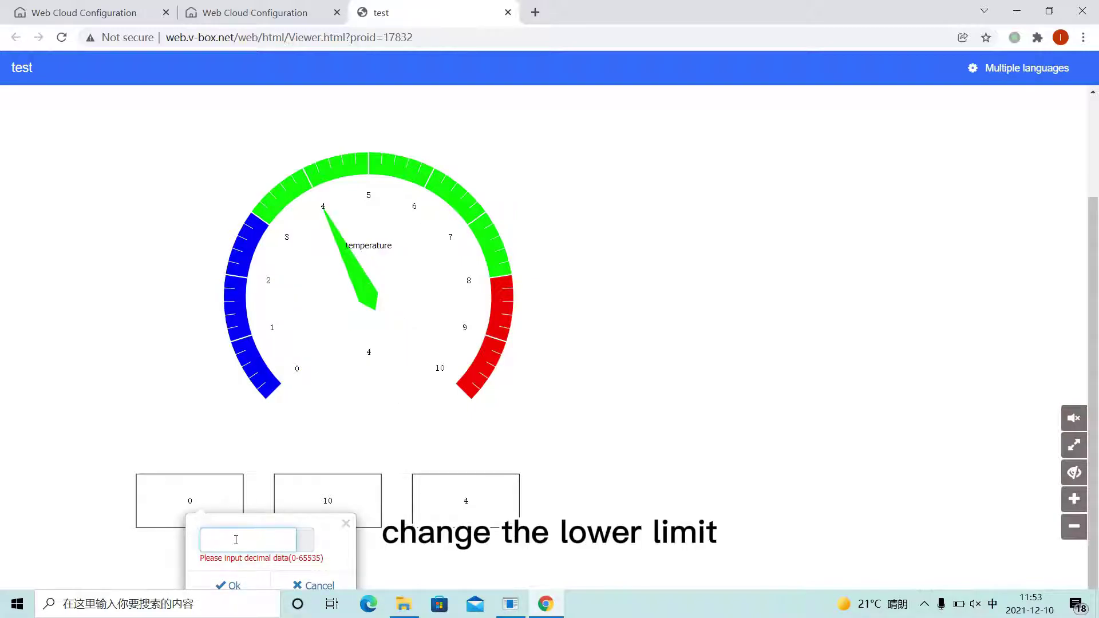
pyautogui.write('2')
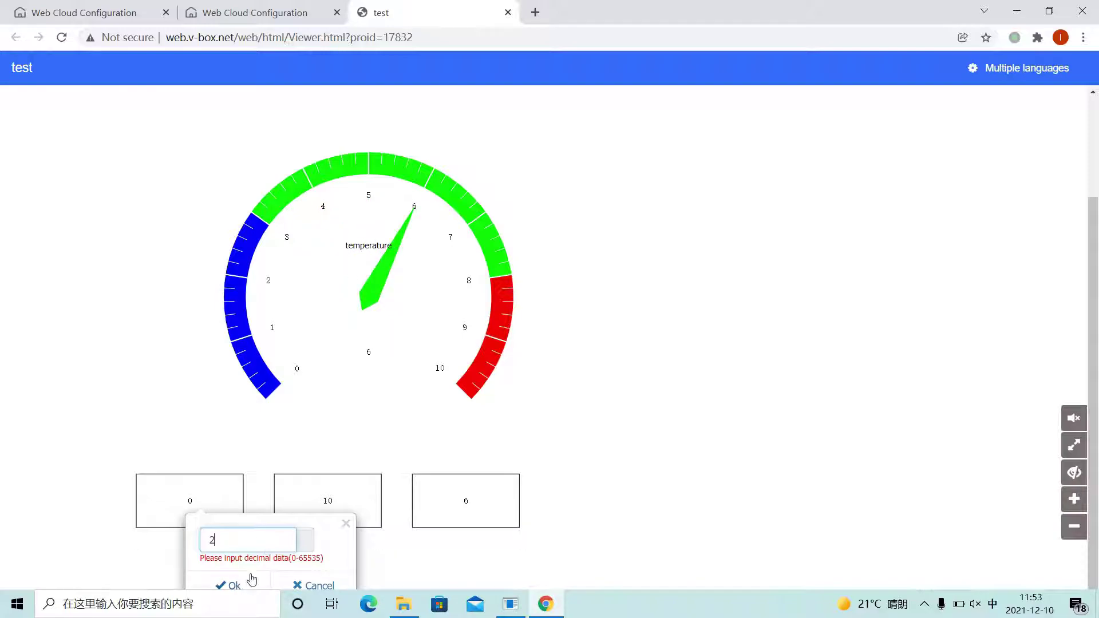
pyautogui.click(236, 585)
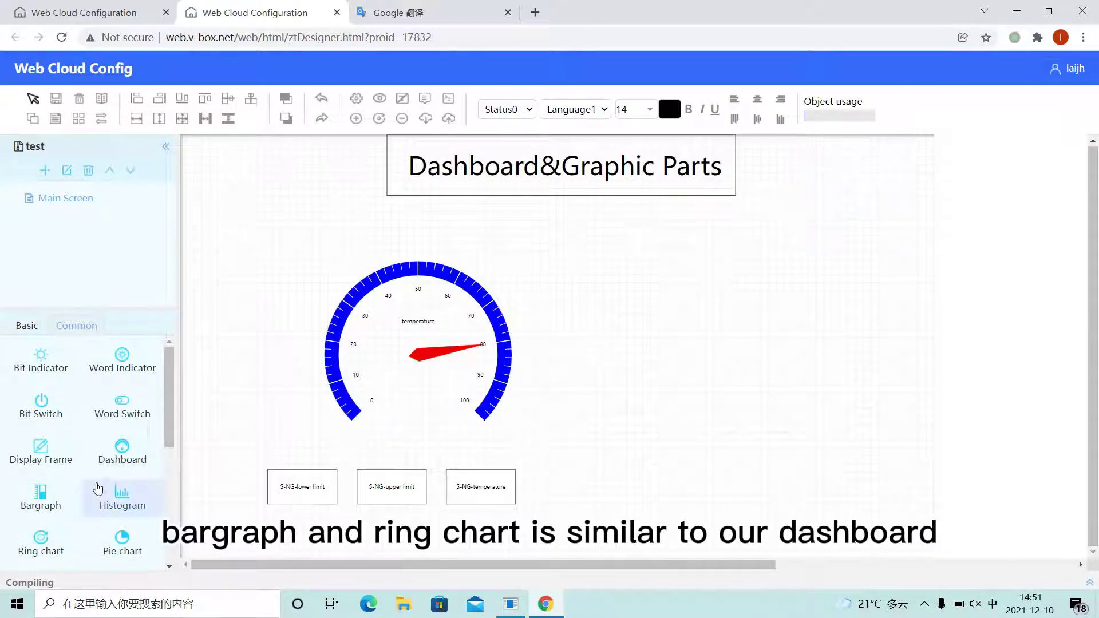
pyautogui.click(40, 497)
# - Draw a bargraph right of the gauge and place a ring chart beside it
pyautogui.moveTo(565, 269); pyautogui.dragTo(596, 353)
pyautogui.moveTo(627, 439); pyautogui.dragTo(628, 425)
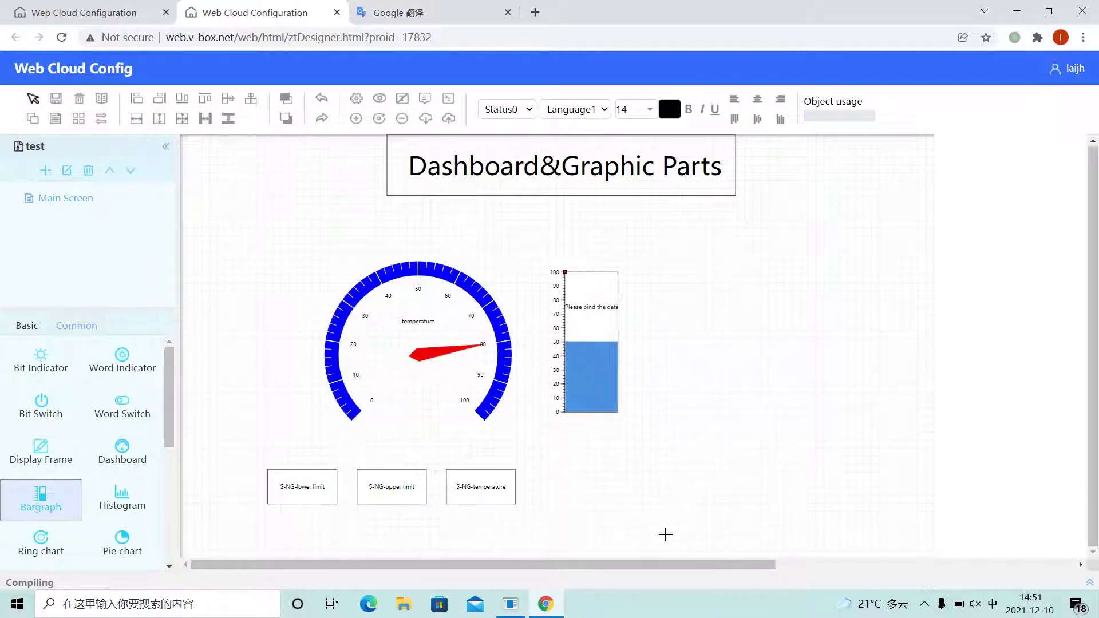
pyautogui.click(41, 544)
pyautogui.click(704, 330)
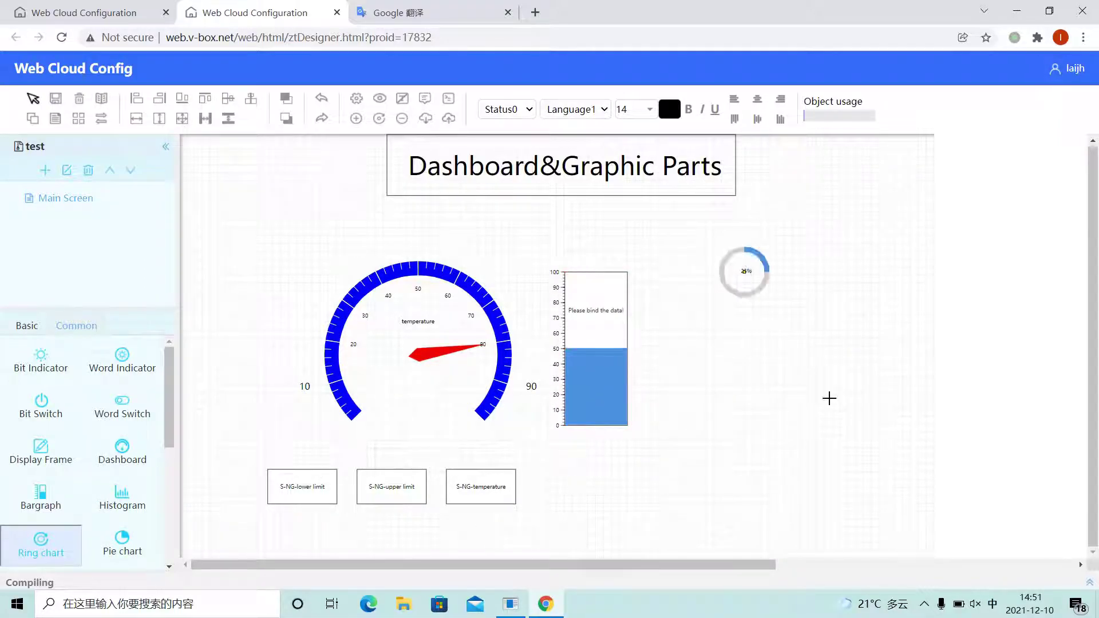
pyautogui.moveTo(754, 290); pyautogui.dragTo(796, 342)
# - Give the bargraph an upper limit of 10 and bind it to S-NG-temperature
pyautogui.doubleClick(616, 360)
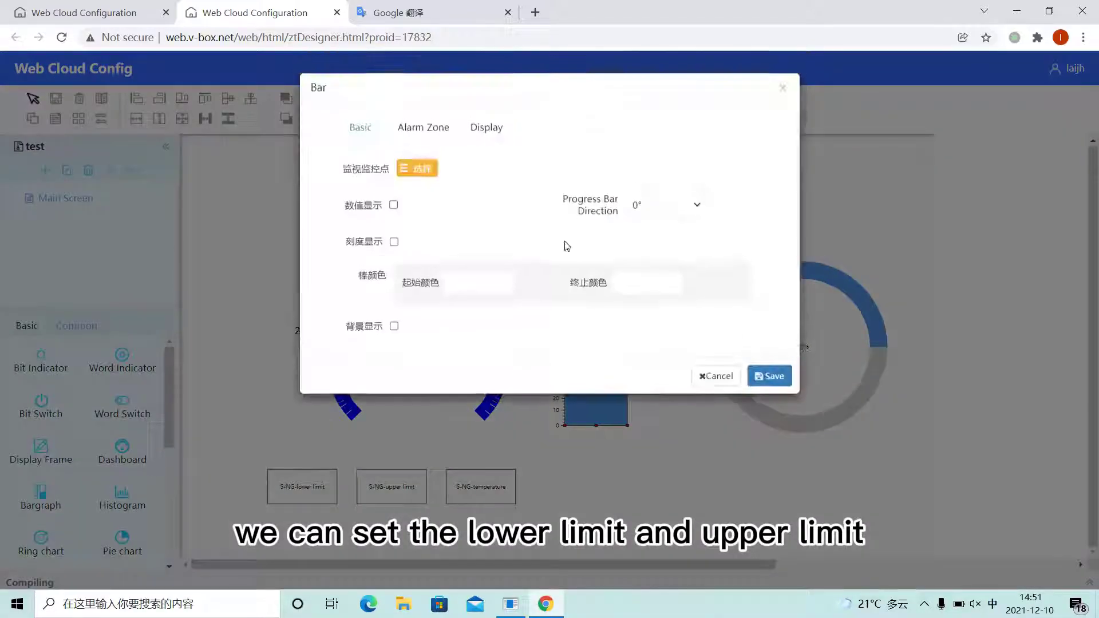
pyautogui.moveTo(497, 338); pyautogui.dragTo(424, 338)
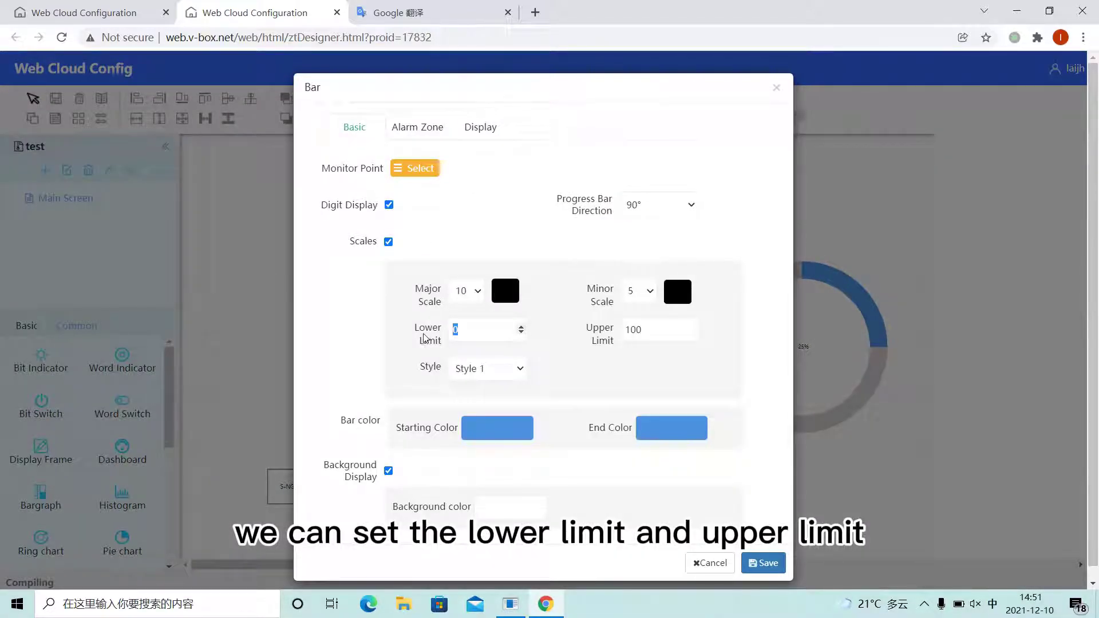
pyautogui.moveTo(664, 331); pyautogui.dragTo(634, 331)
pyautogui.click(653, 331)
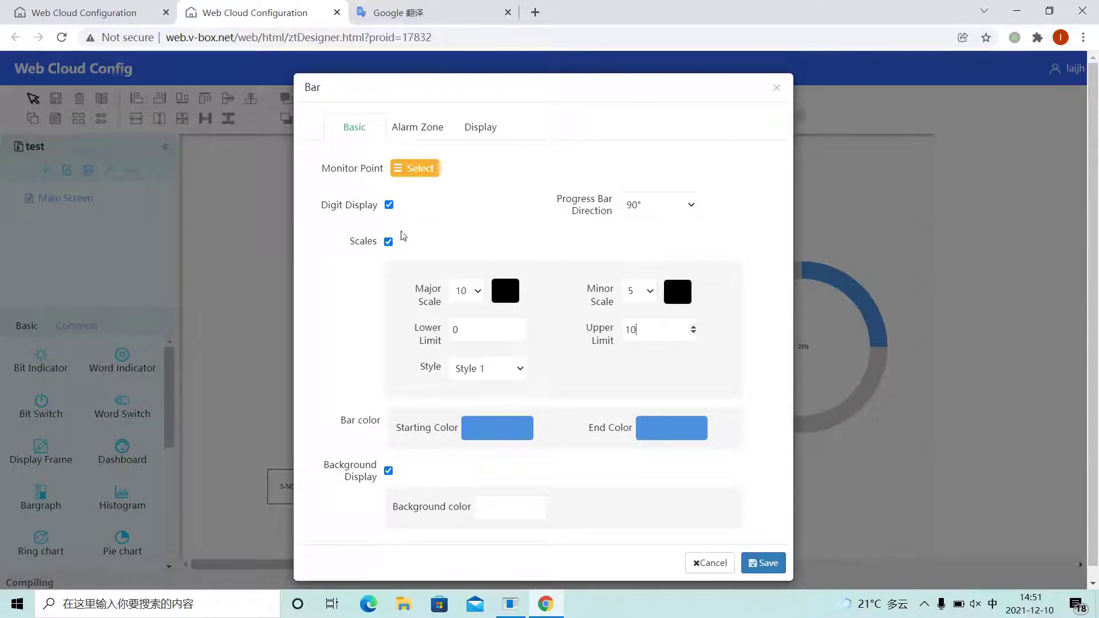
pyautogui.click(435, 180)
pyautogui.click(436, 272)
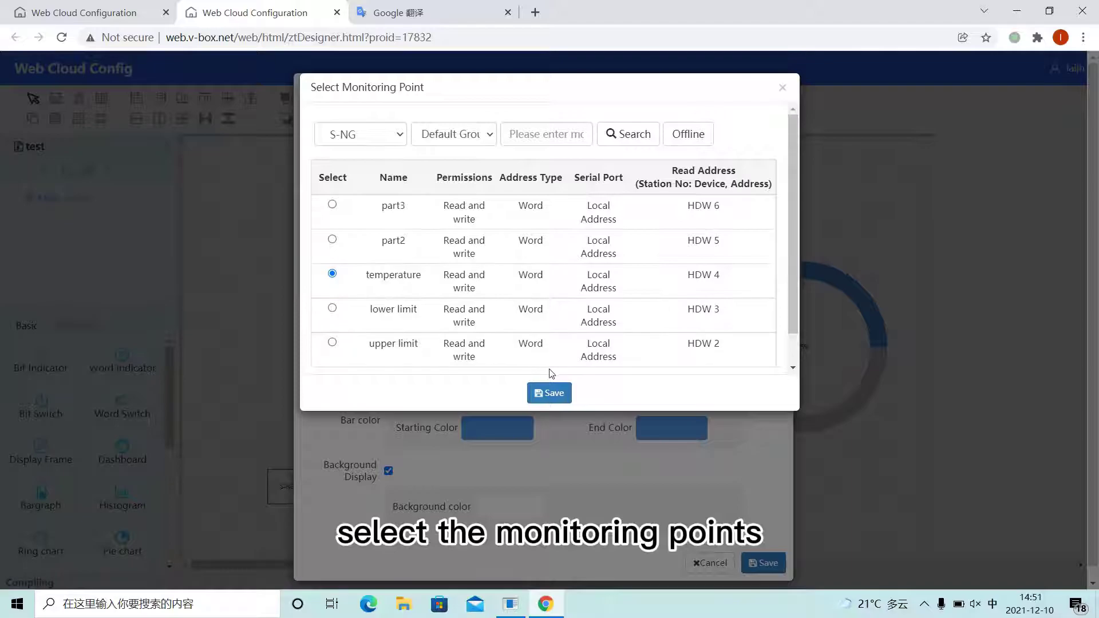
pyautogui.click(549, 392)
# - Enable 3 bargraph alarm colour zones split at 3 and 8, and save
pyautogui.click(416, 130)
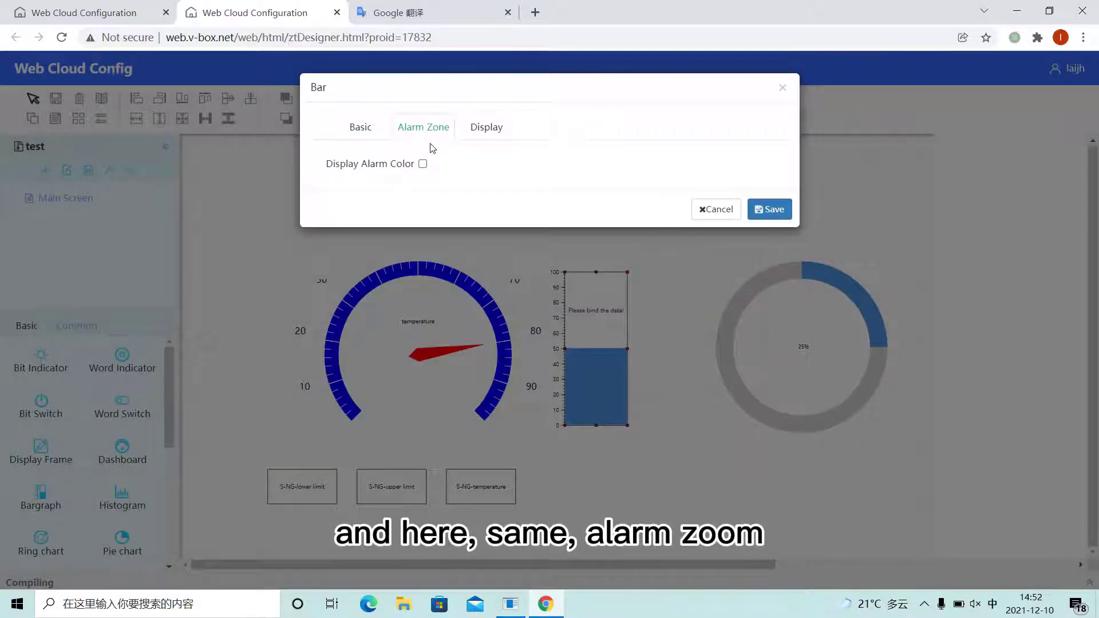
pyautogui.click(424, 165)
pyautogui.click(659, 163)
pyautogui.click(664, 208)
pyautogui.doubleClick(515, 202)
pyautogui.write('3')
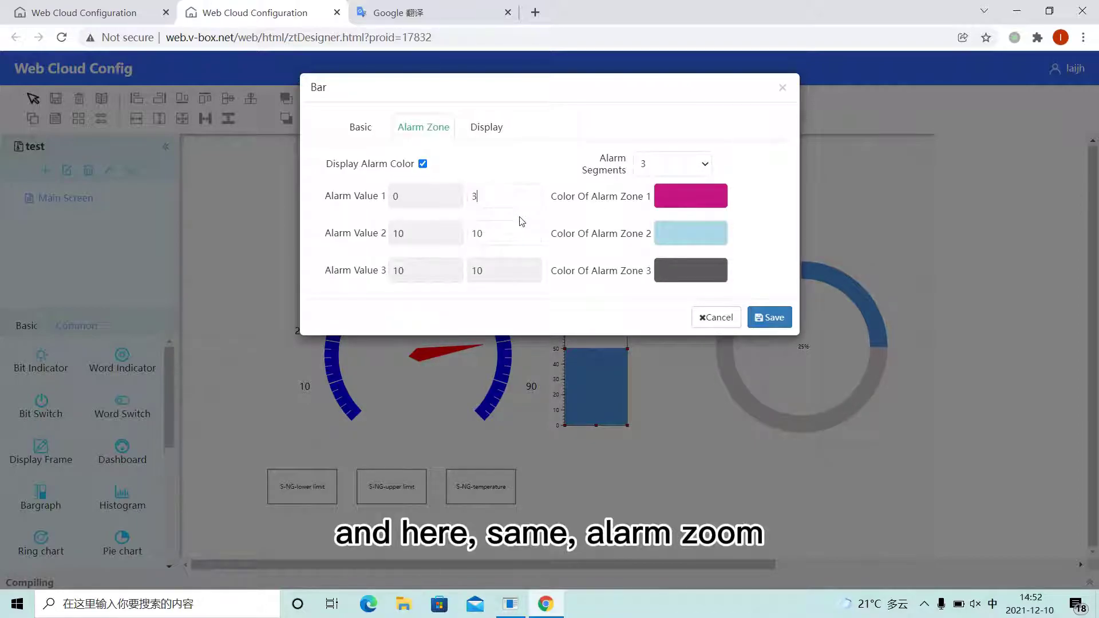
pyautogui.doubleClick(510, 229)
pyautogui.write('8')
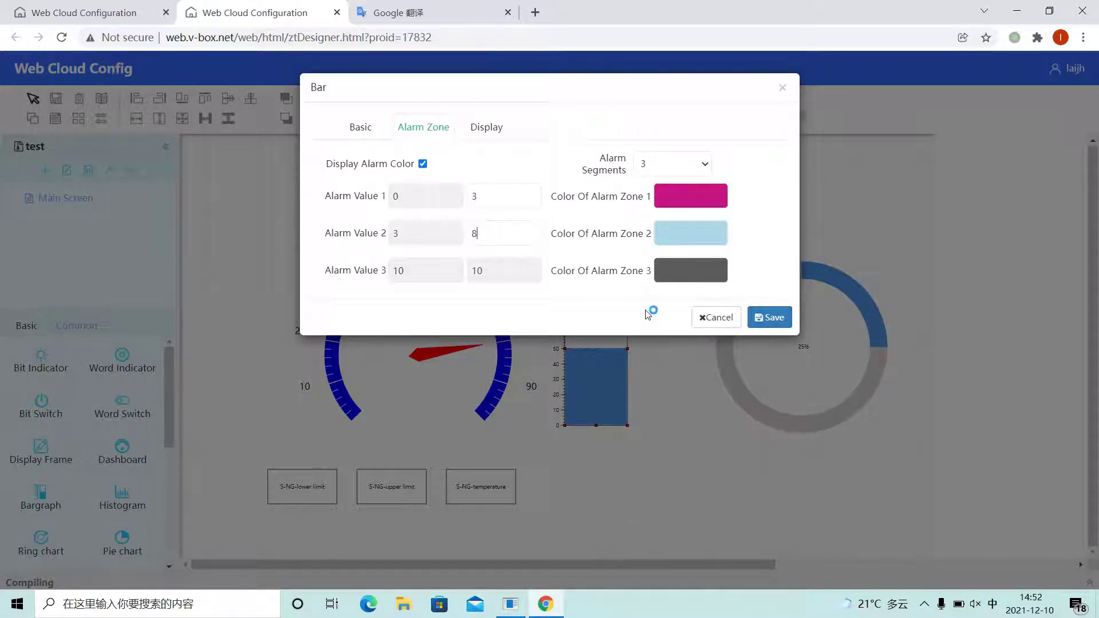
pyautogui.click(773, 317)
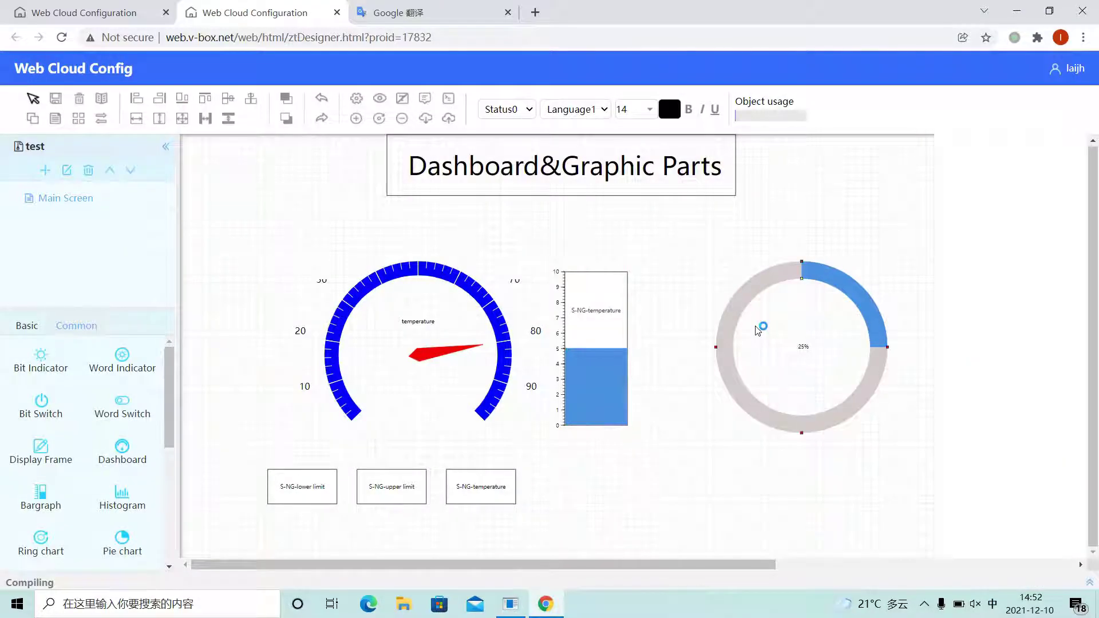
pyautogui.doubleClick(759, 330)
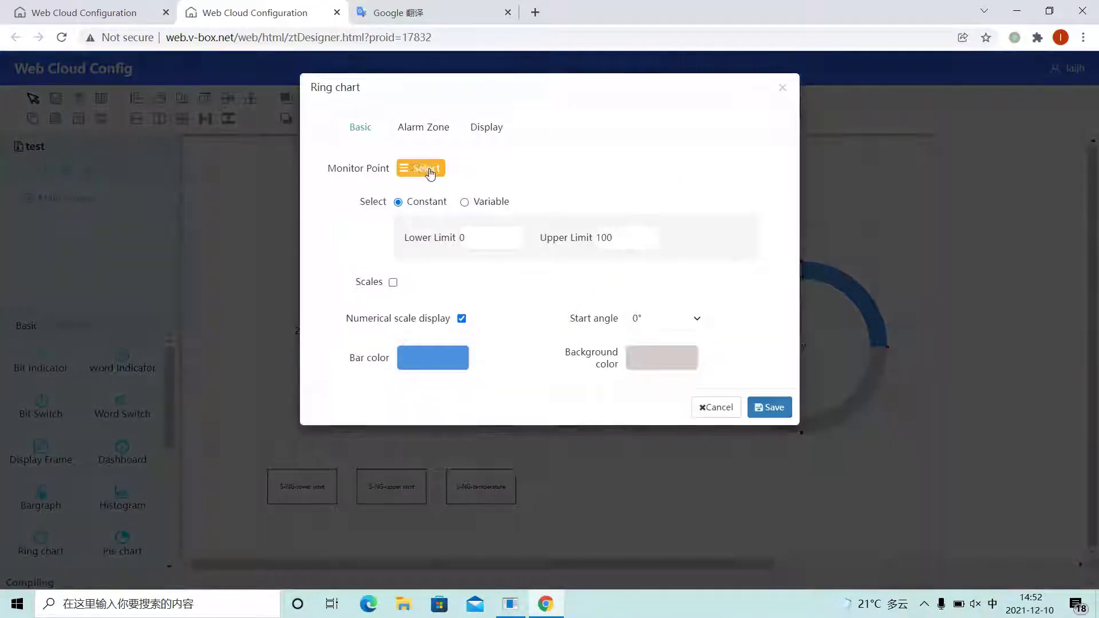
# - Bind the ring chart to S-NG-temperature with an upper limit of 10
pyautogui.click(424, 168)
pyautogui.click(437, 274)
pyautogui.click(555, 395)
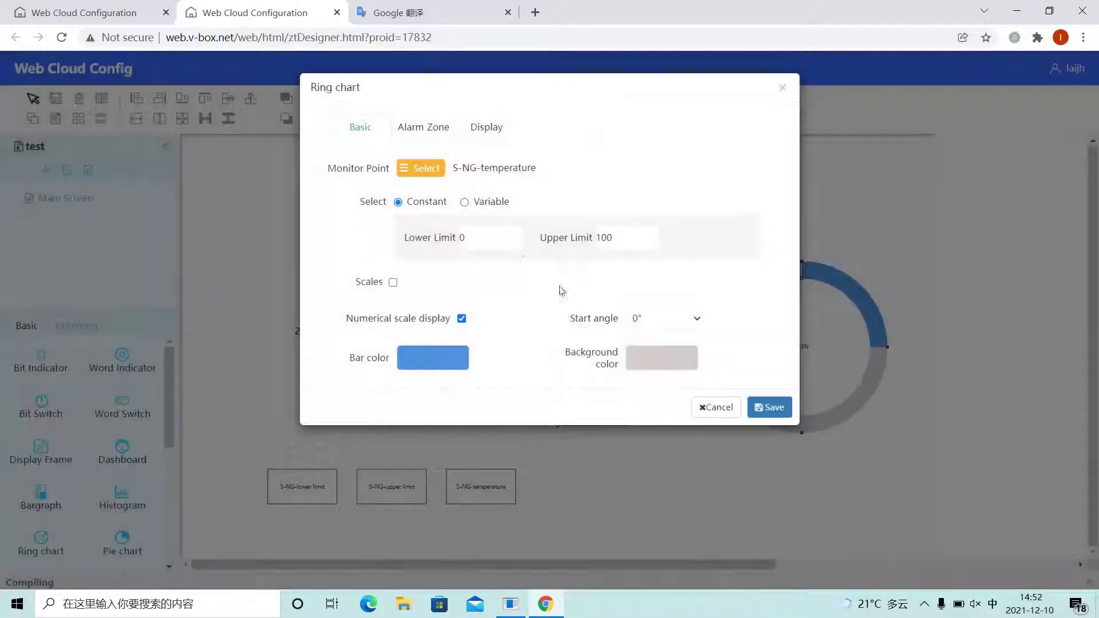
pyautogui.click(649, 247)
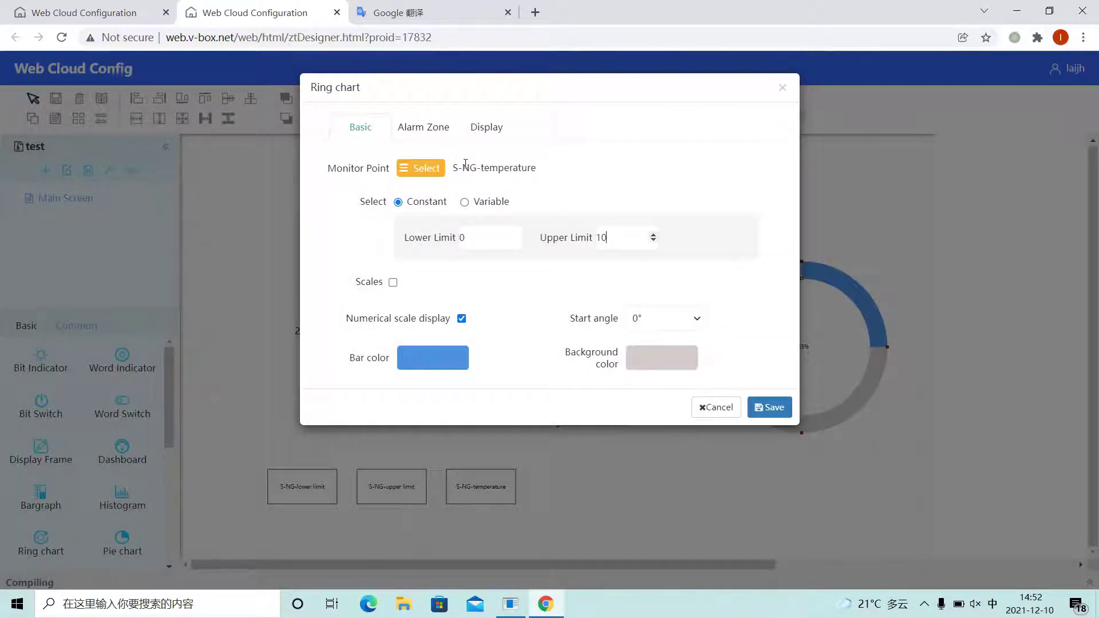
# - Enable 3 ring chart alarm colour zones split at 3 and 8, then save the screen
pyautogui.click(447, 134)
pyautogui.click(423, 164)
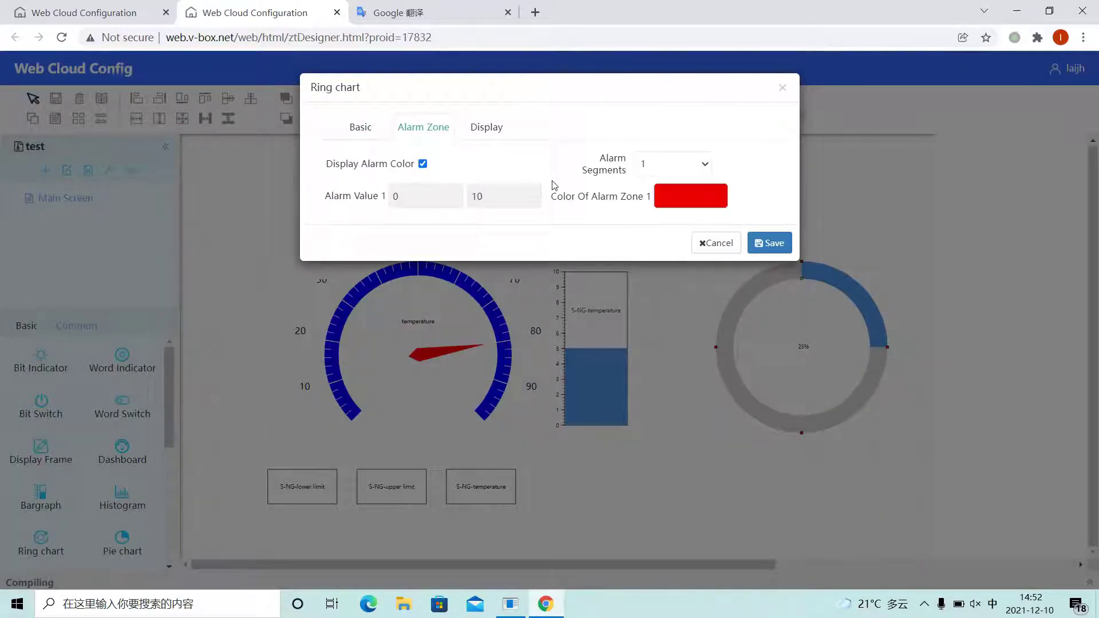
pyautogui.click(655, 167)
pyautogui.click(669, 212)
pyautogui.doubleClick(503, 197)
pyautogui.write('3')
pyautogui.doubleClick(511, 224)
pyautogui.write('8')
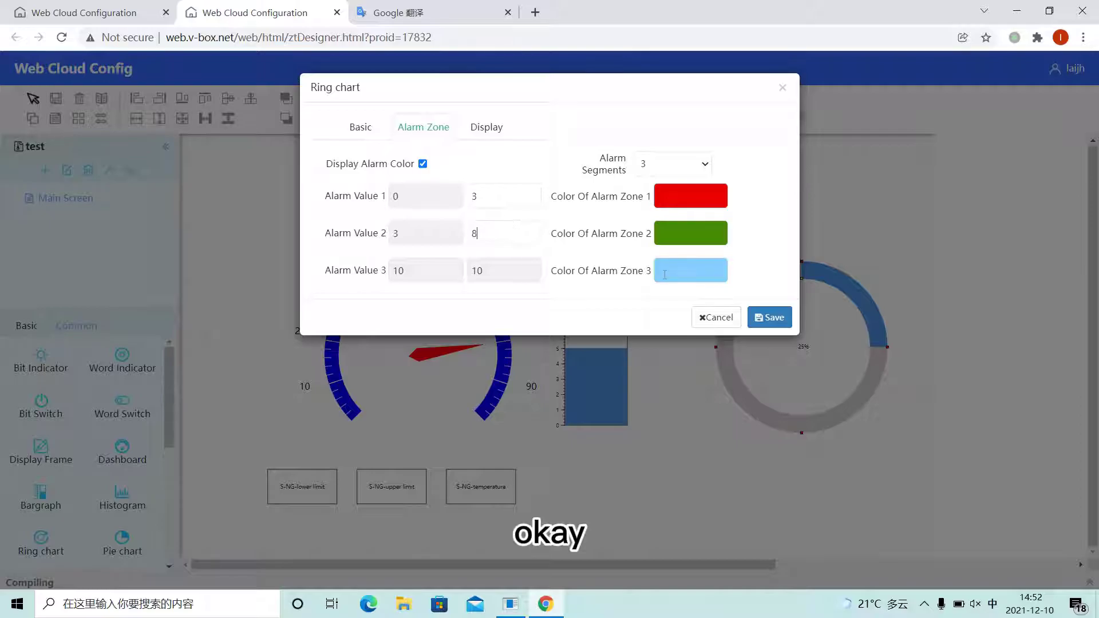
pyautogui.click(769, 317)
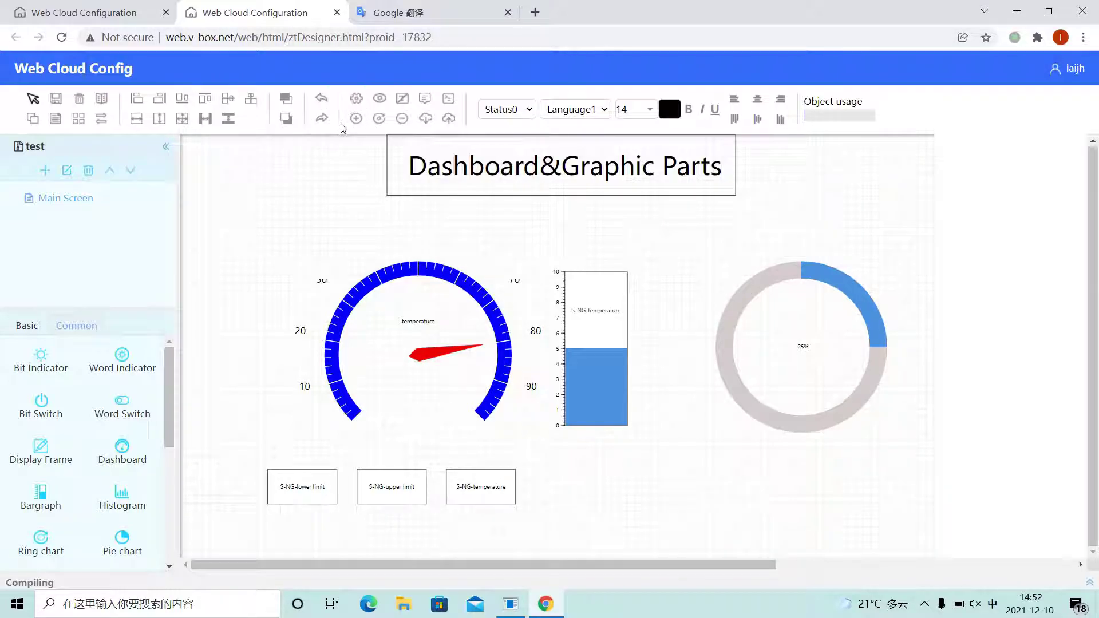
pyautogui.click(56, 98)
# - Preview the fitted dashboard with live colour changes, then close the viewer and translation tabs
pyautogui.click(552, 354)
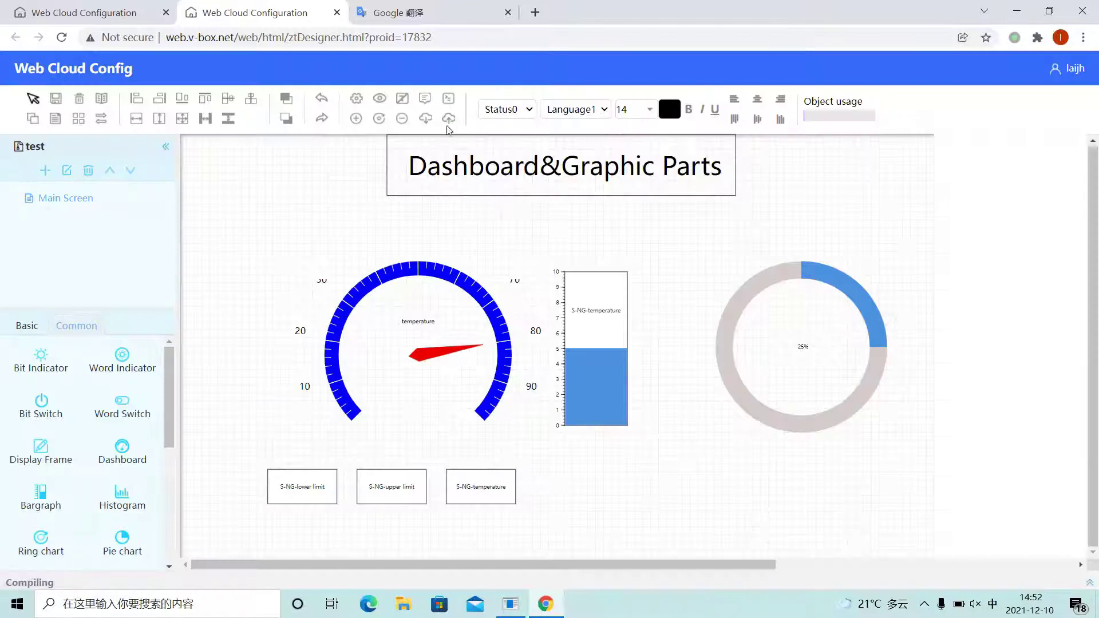
pyautogui.click(380, 98)
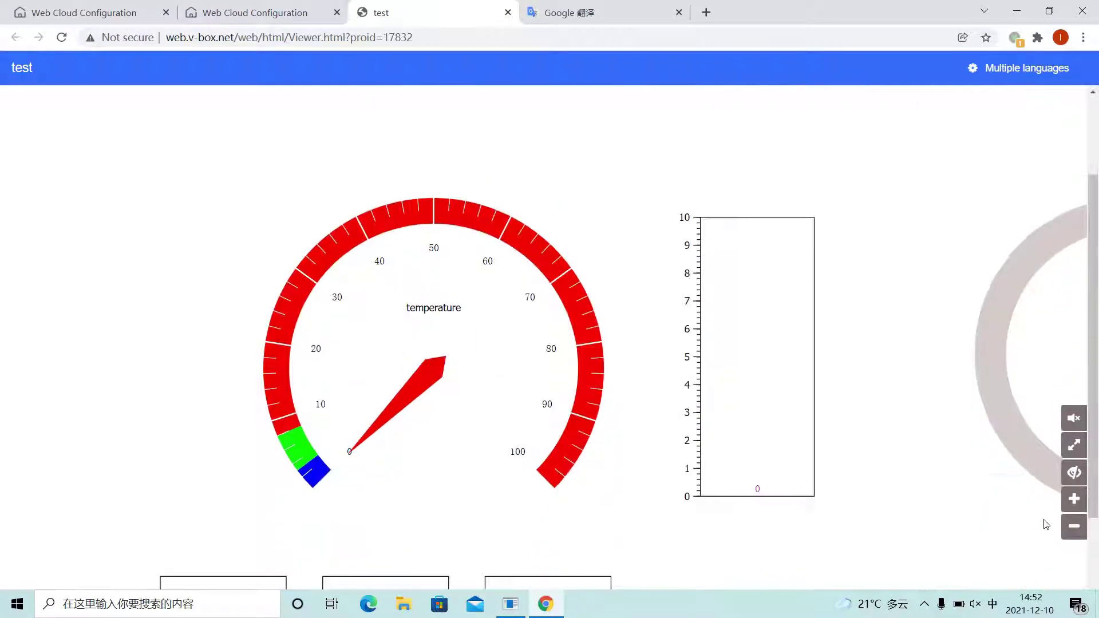
pyautogui.click(1074, 527)
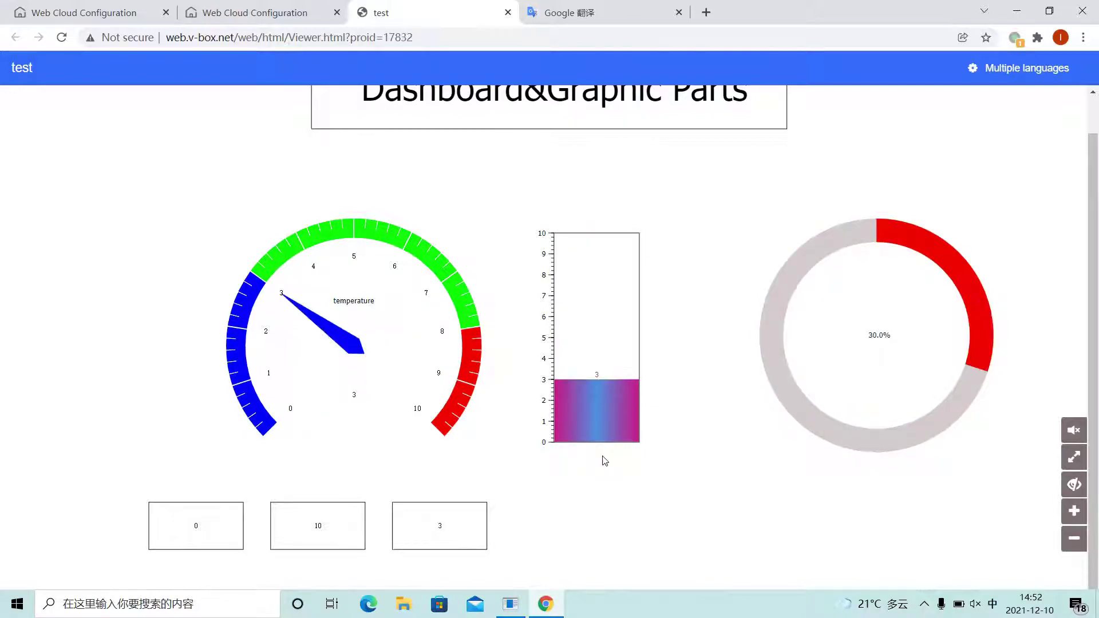
pyautogui.click(507, 13)
pyautogui.click(507, 14)
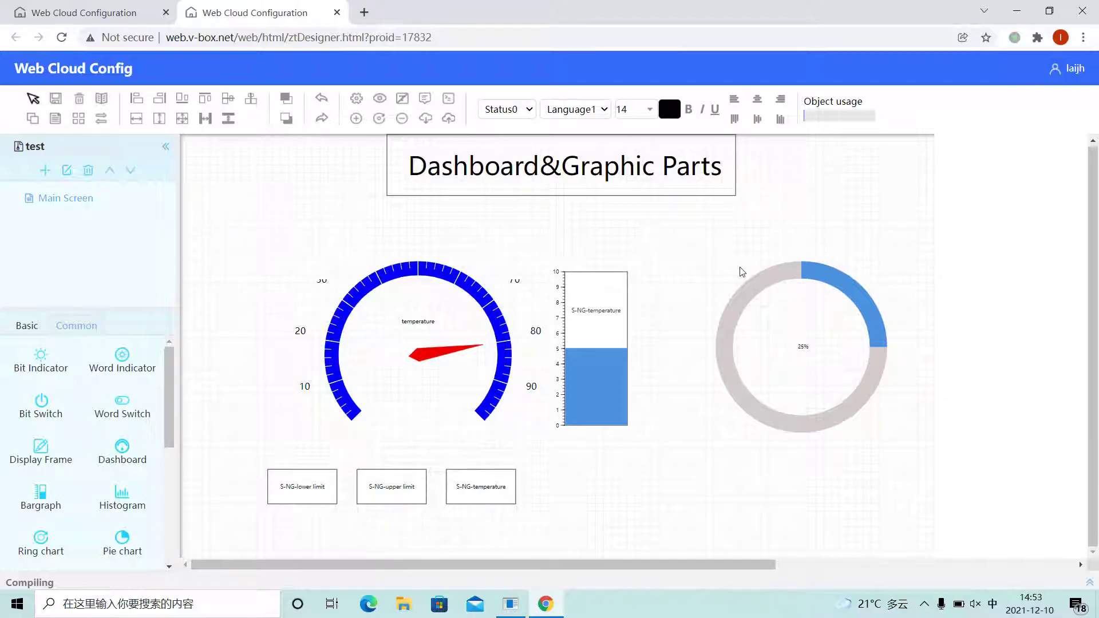
# - Delete the ring chart and bargraph, then place a pie chart beside the temperature gauge
pyautogui.click(816, 356)
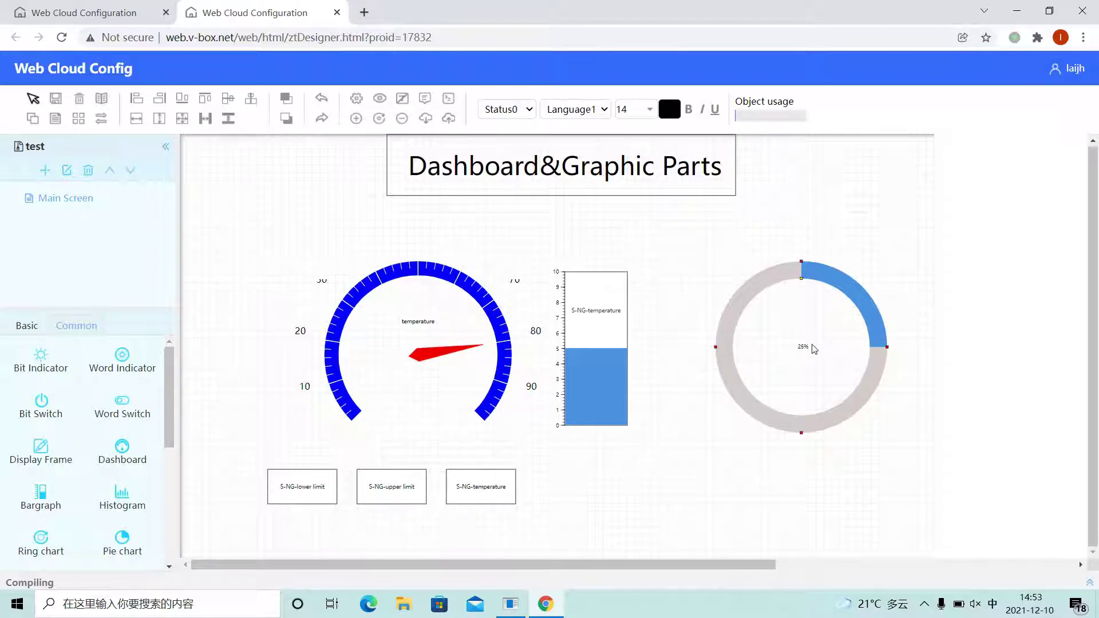
pyautogui.press('Delete')
pyautogui.click(558, 335)
pyautogui.press('Delete')
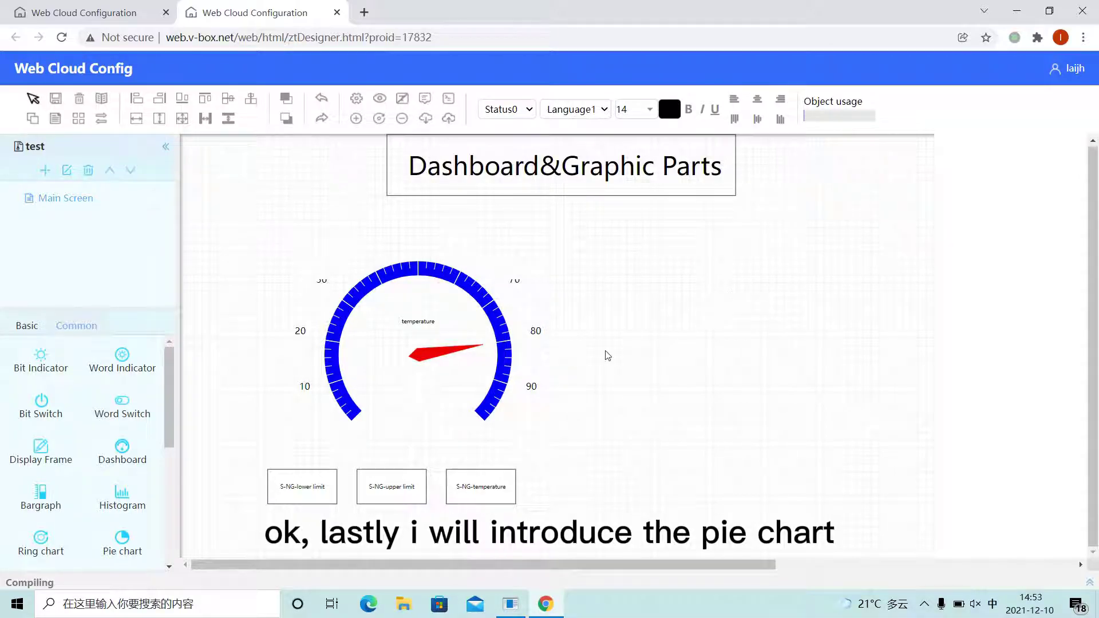
pyautogui.click(136, 539)
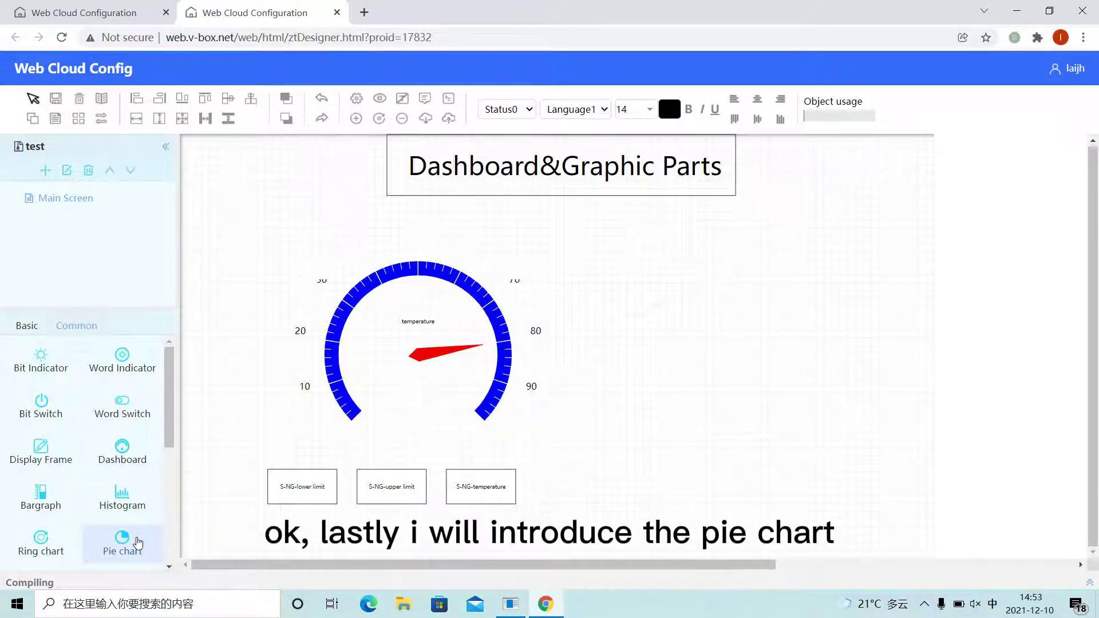
pyautogui.click(554, 319)
pyautogui.moveTo(560, 364); pyautogui.dragTo(712, 397)
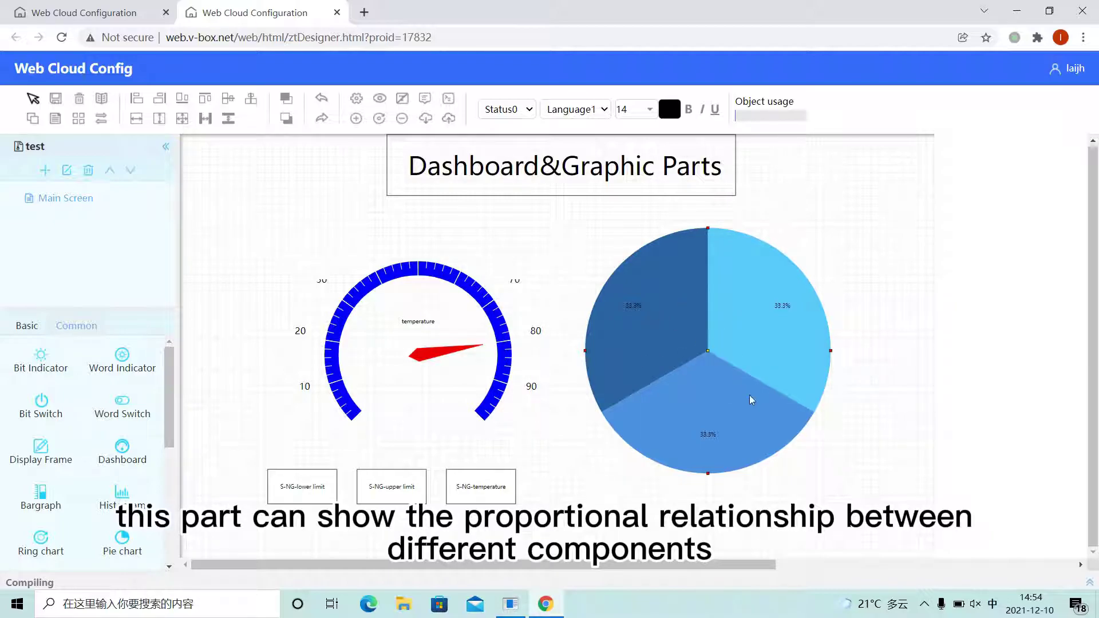
# - Add S-NG-temperature, S-NG-part2 and S-NG-part3 as the pie chart's three monitor points
pyautogui.doubleClick(682, 421)
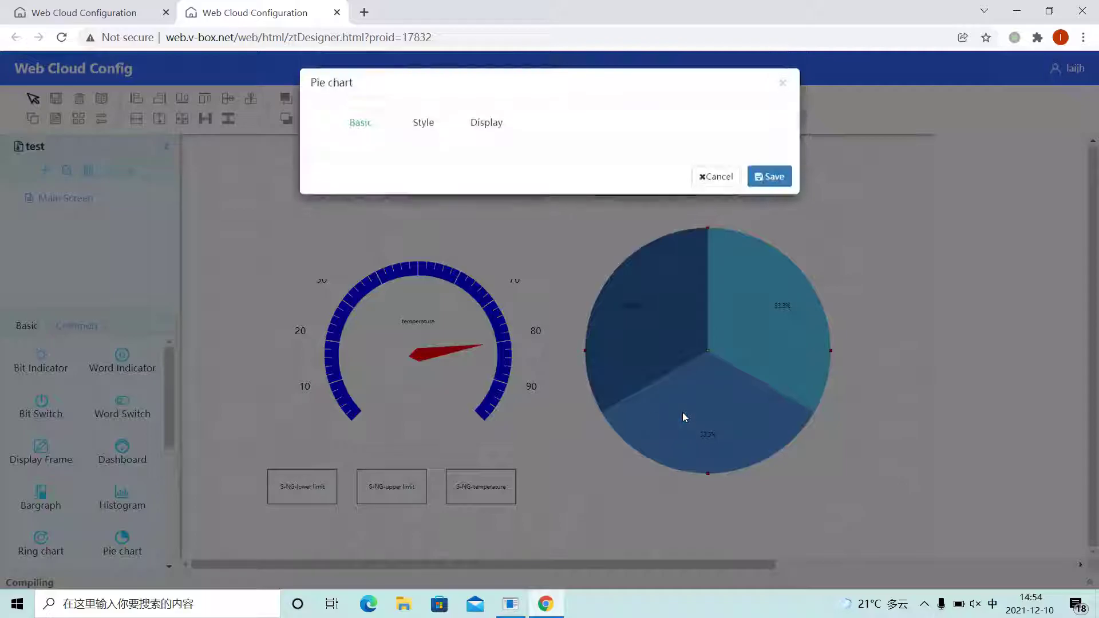
pyautogui.click(382, 168)
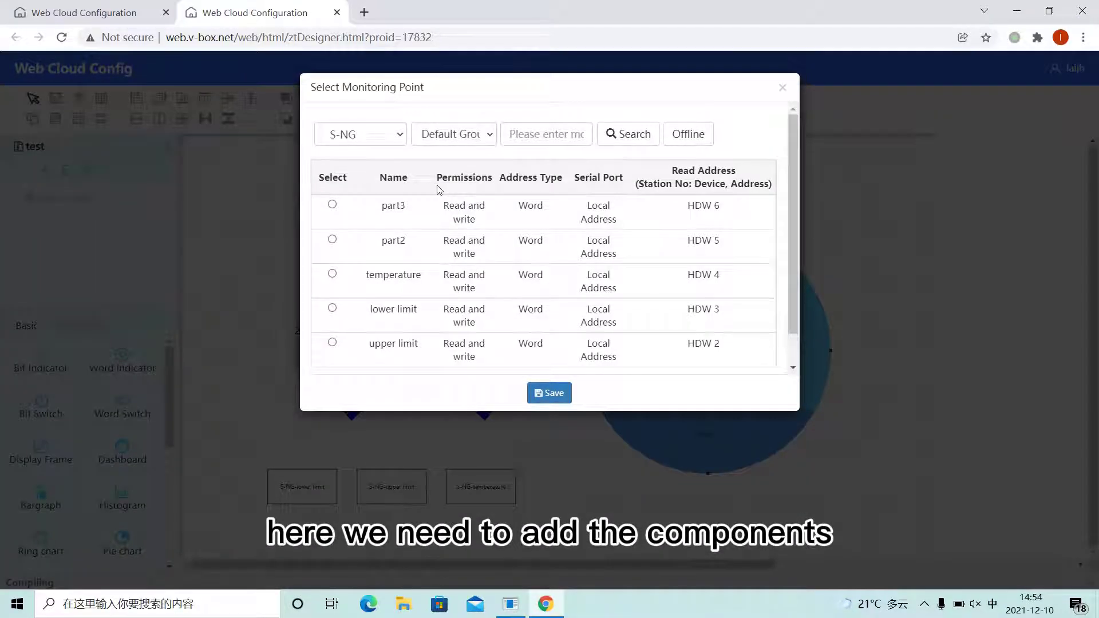
pyautogui.click(782, 88)
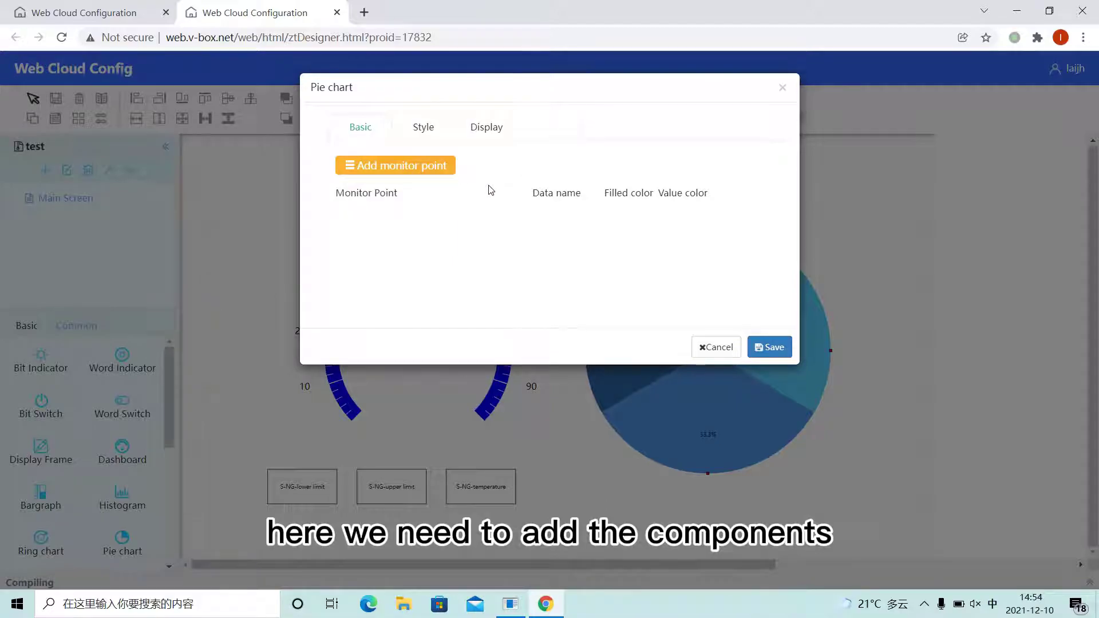
pyautogui.click(410, 170)
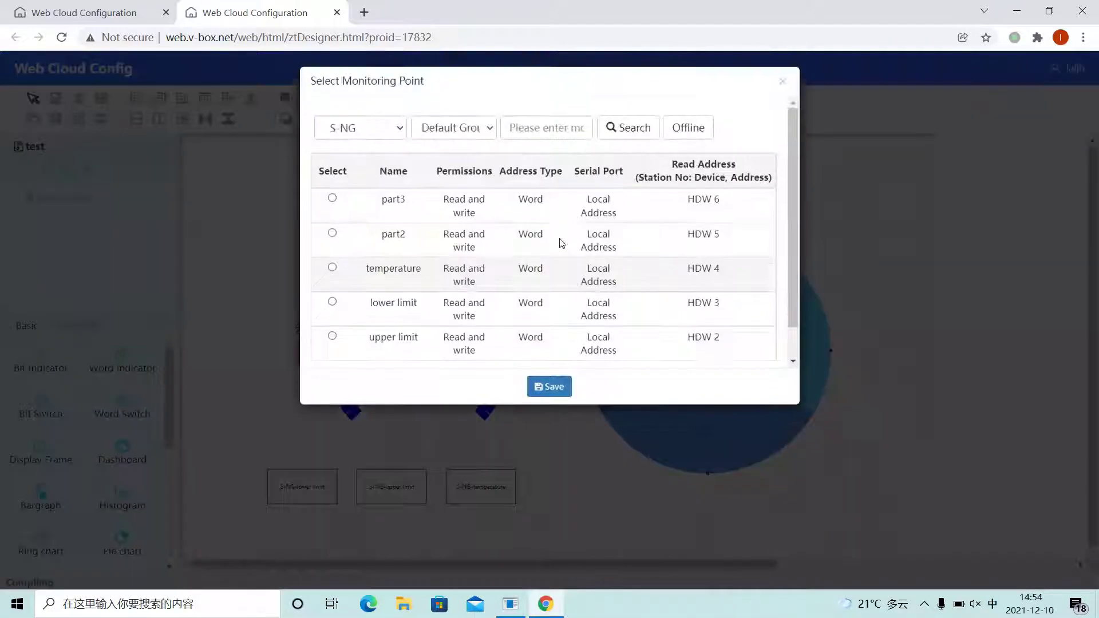
pyautogui.click(399, 273)
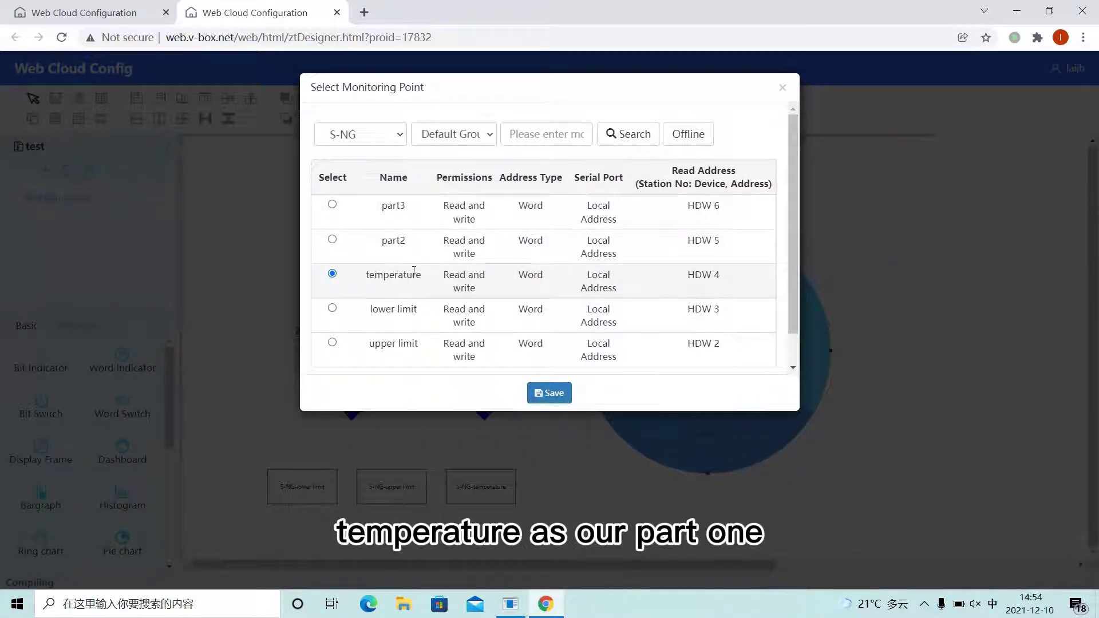
pyautogui.click(561, 394)
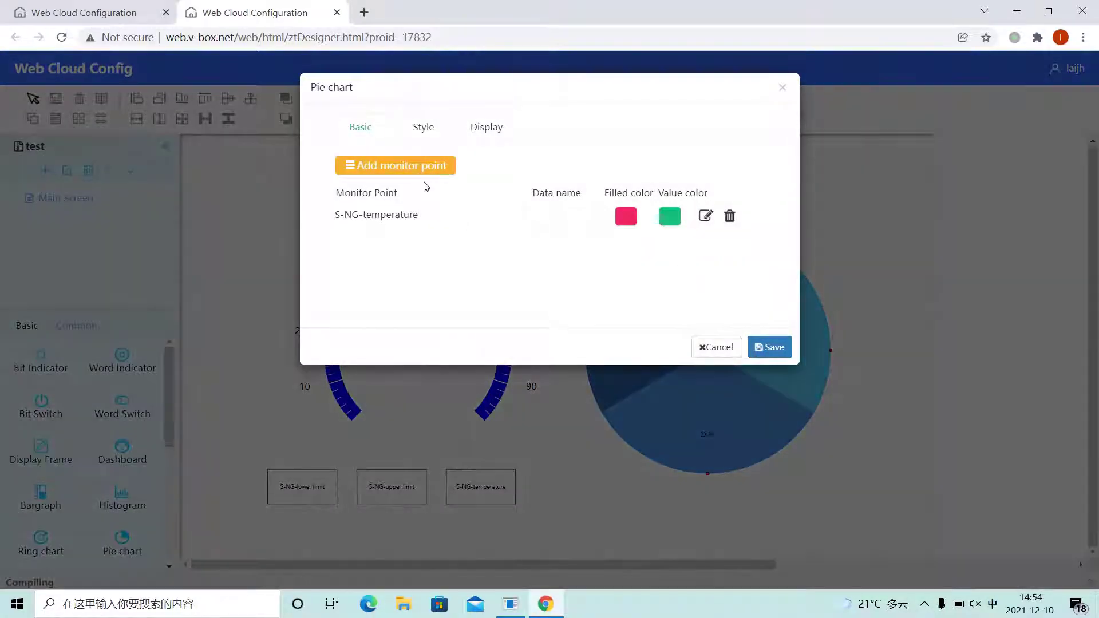
pyautogui.click(415, 171)
pyautogui.click(376, 241)
pyautogui.click(541, 391)
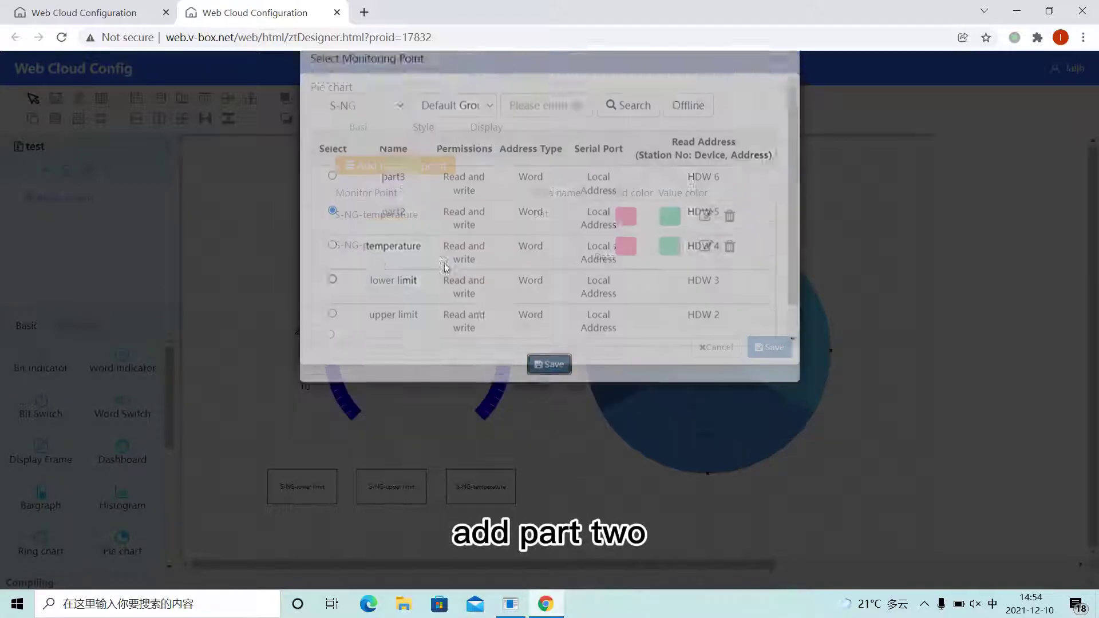
pyautogui.click(401, 165)
pyautogui.click(403, 221)
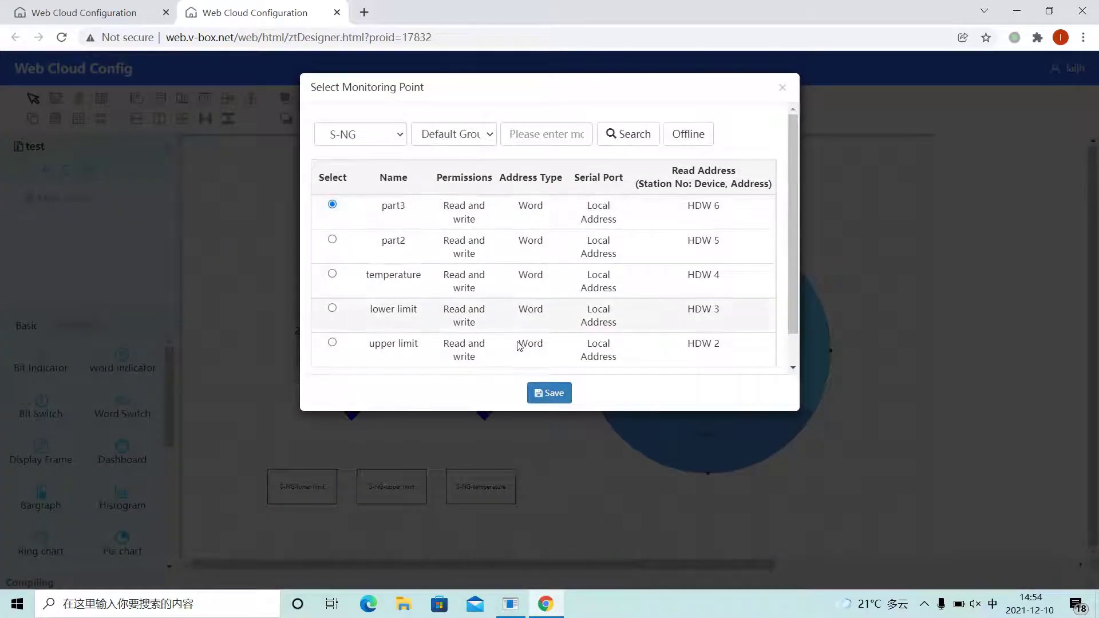
pyautogui.click(546, 392)
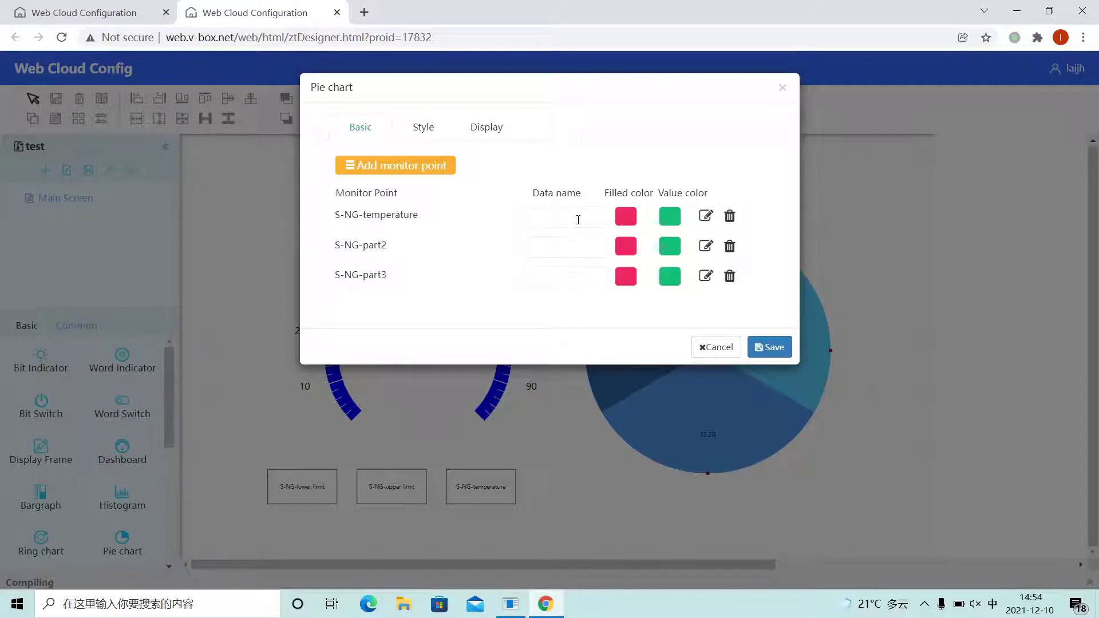
# - Enter the pie data names part1, part2 and part3 for the three monitor points
pyautogui.write('pr')
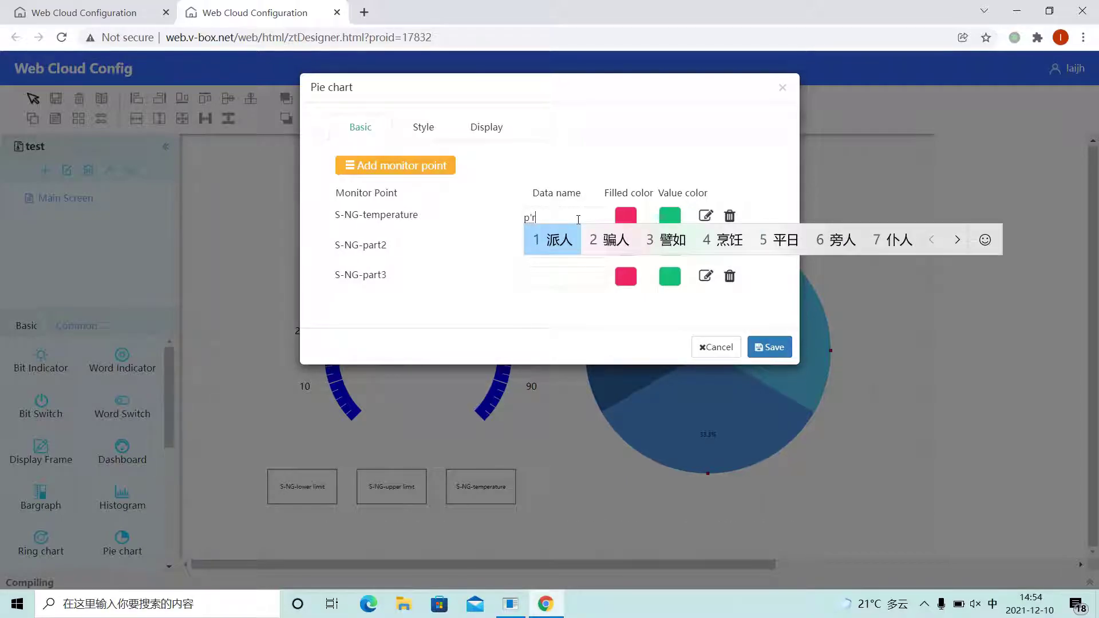
pyautogui.press('shift')
pyautogui.press('BackSpace')
pyautogui.write('art1')
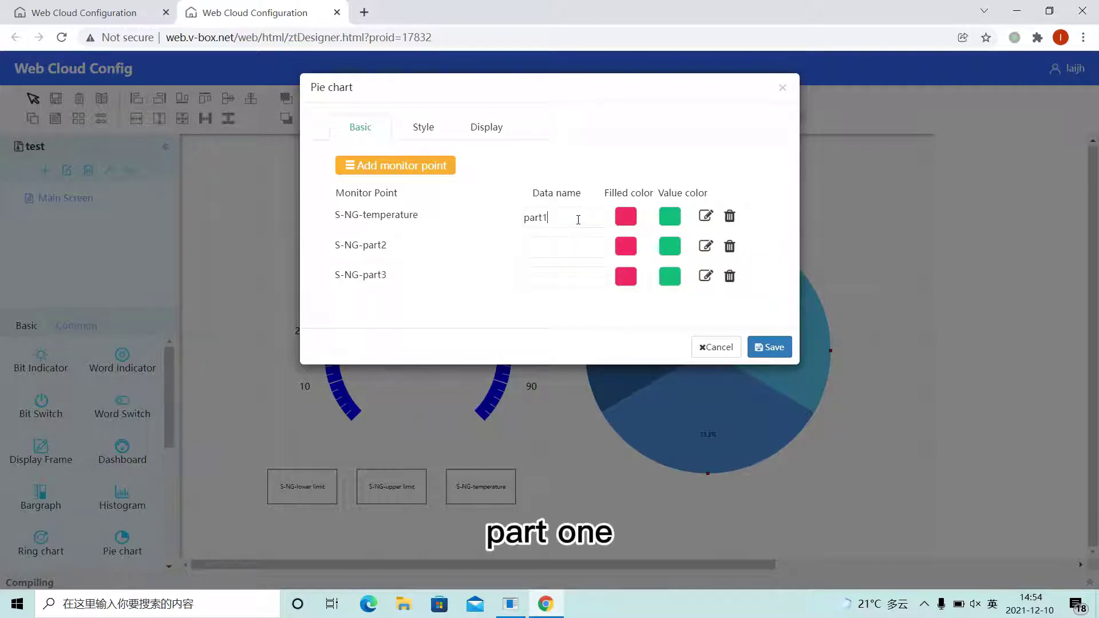
pyautogui.click(569, 242)
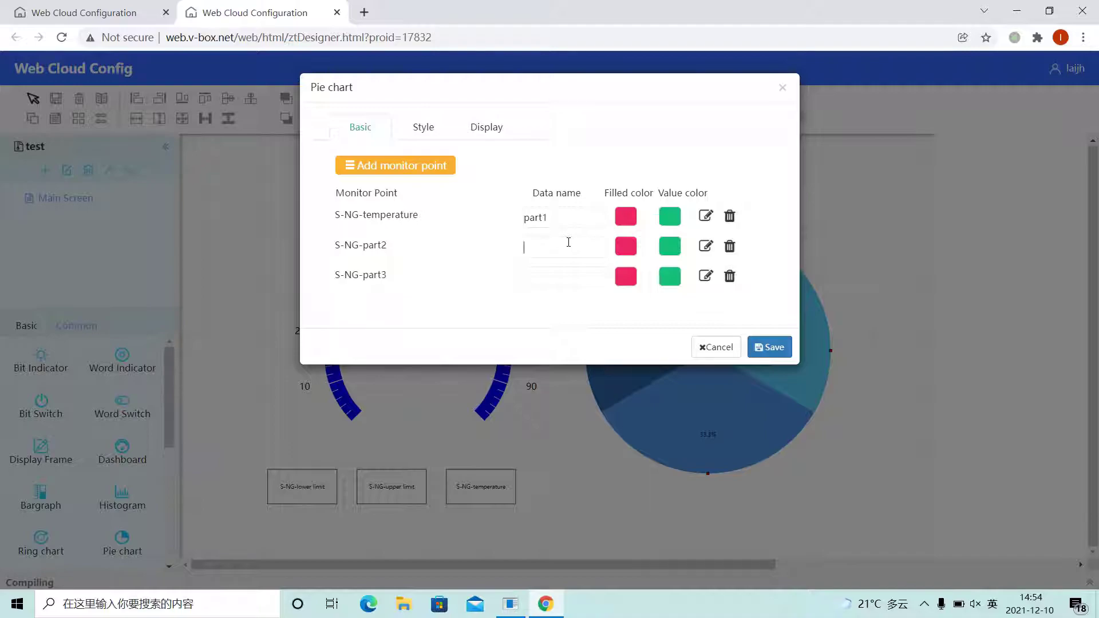
pyautogui.write('part2')
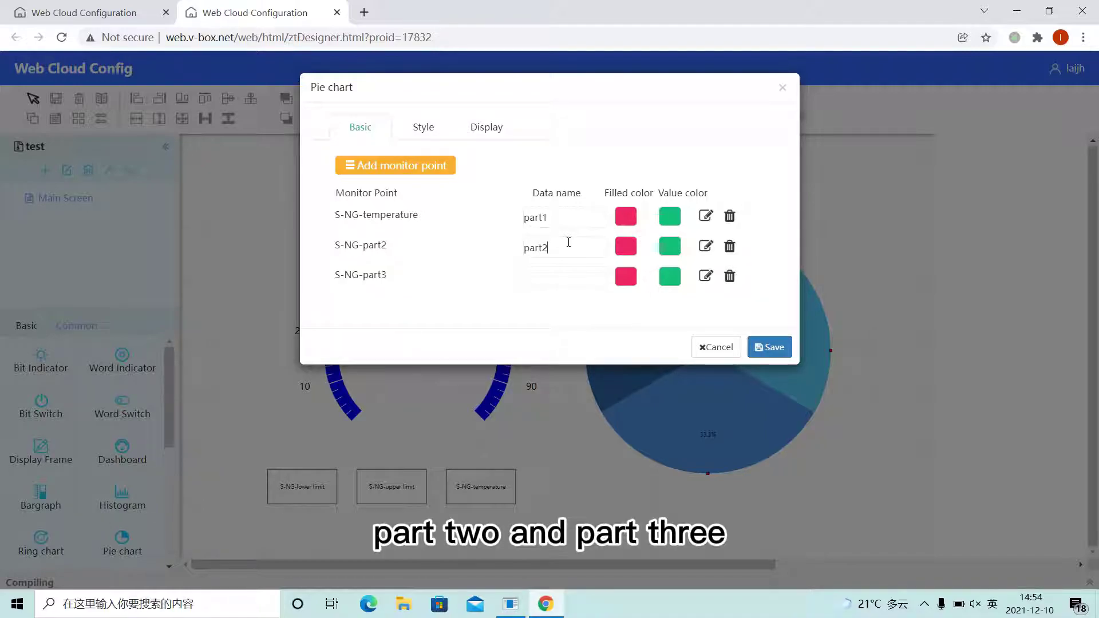
pyautogui.write('part3')
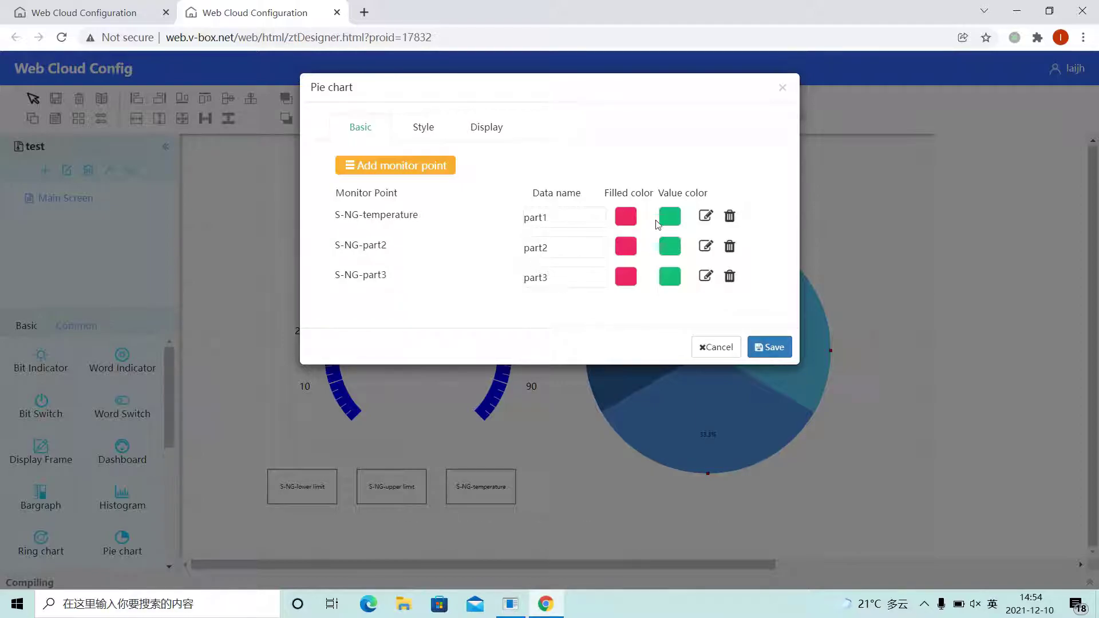
pyautogui.moveTo(605, 193); pyautogui.dragTo(658, 205)
# - Fill part1's slice green and part3's slice blue, then save the pie chart settings
pyautogui.click(626, 216)
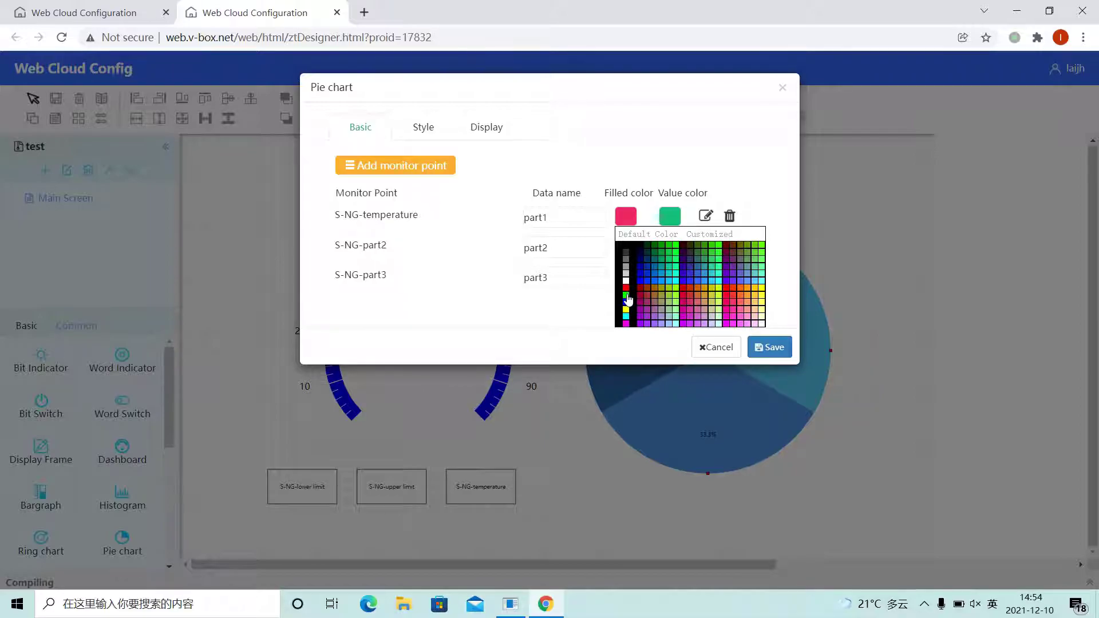
pyautogui.click(627, 296)
pyautogui.click(625, 276)
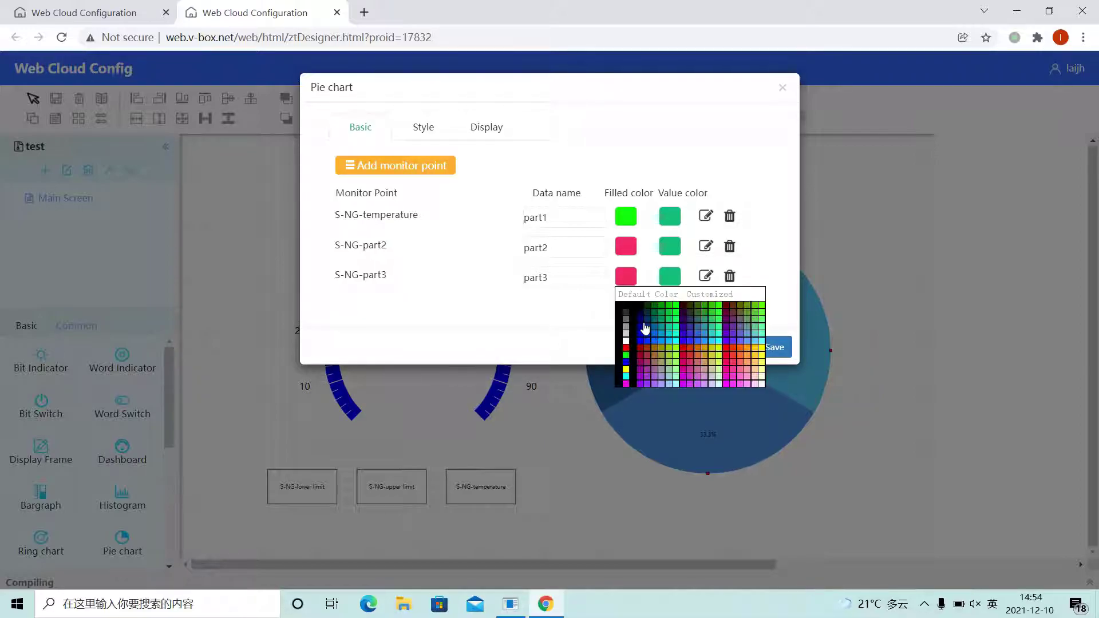
pyautogui.click(626, 360)
pyautogui.click(778, 359)
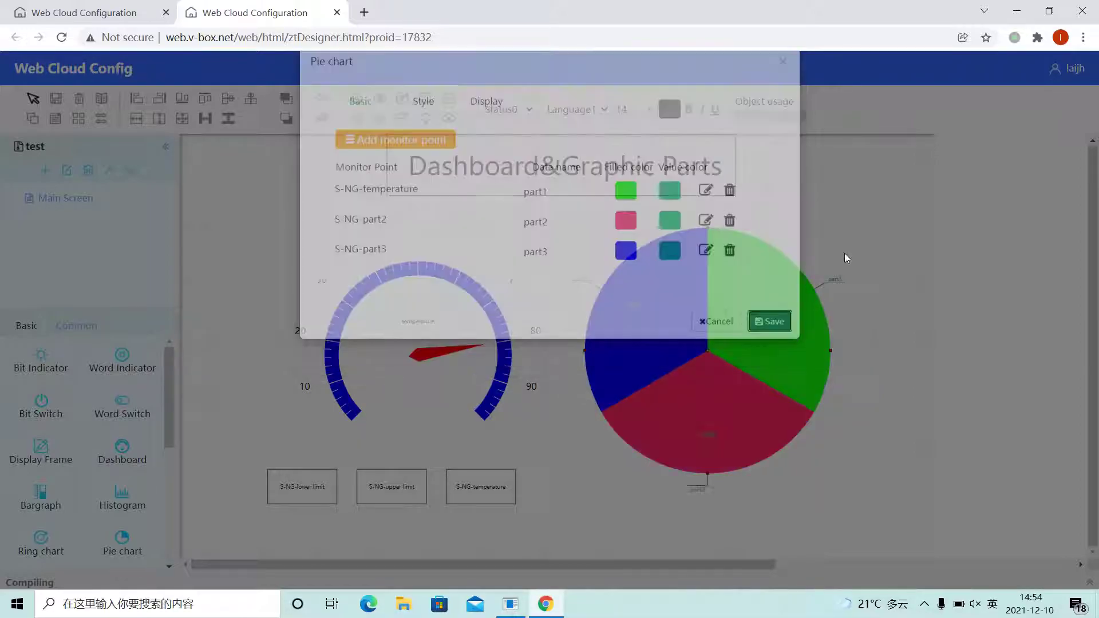
pyautogui.click(759, 328)
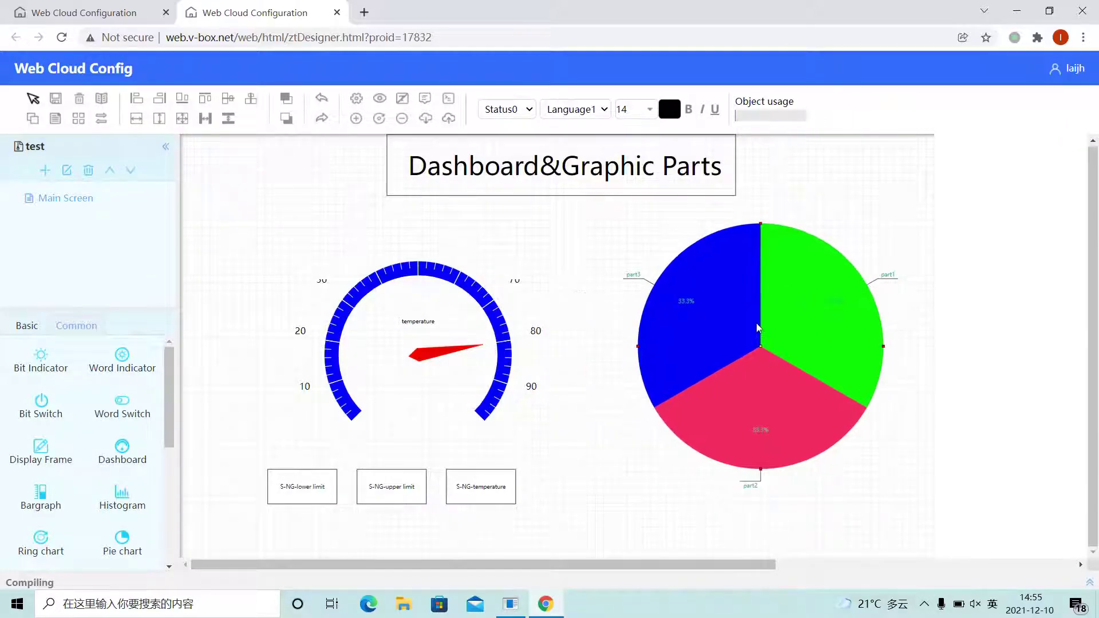
# - Nudge the pie chart slightly, then bind the first value box to the temperature point
pyautogui.moveTo(727, 324); pyautogui.dragTo(717, 329)
pyautogui.click(866, 216)
pyautogui.doubleClick(298, 484)
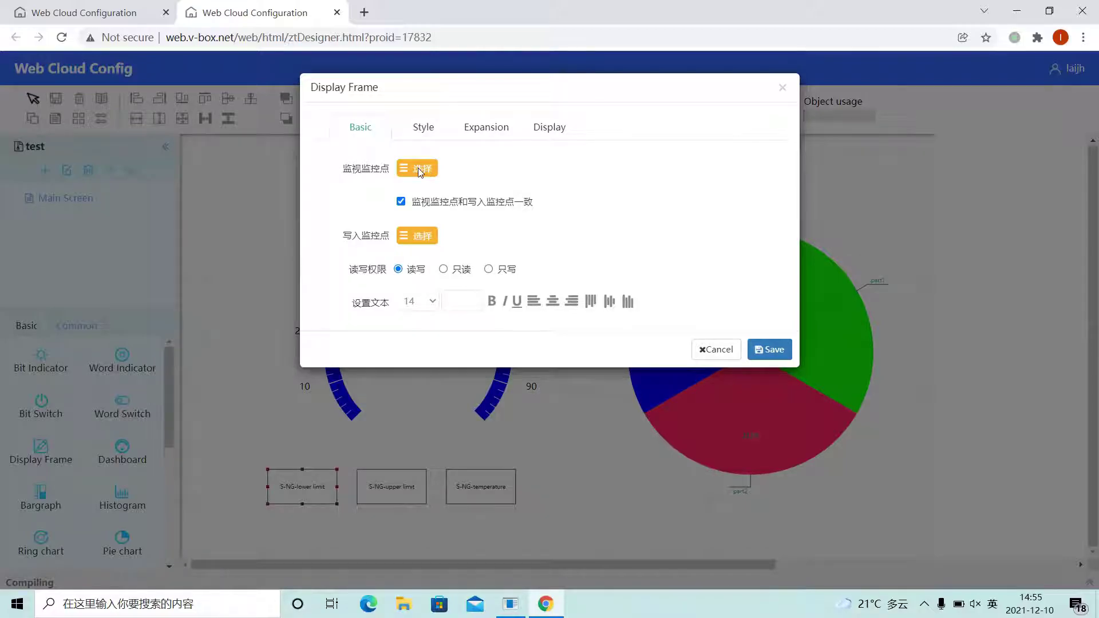
pyautogui.click(419, 169)
pyautogui.click(458, 281)
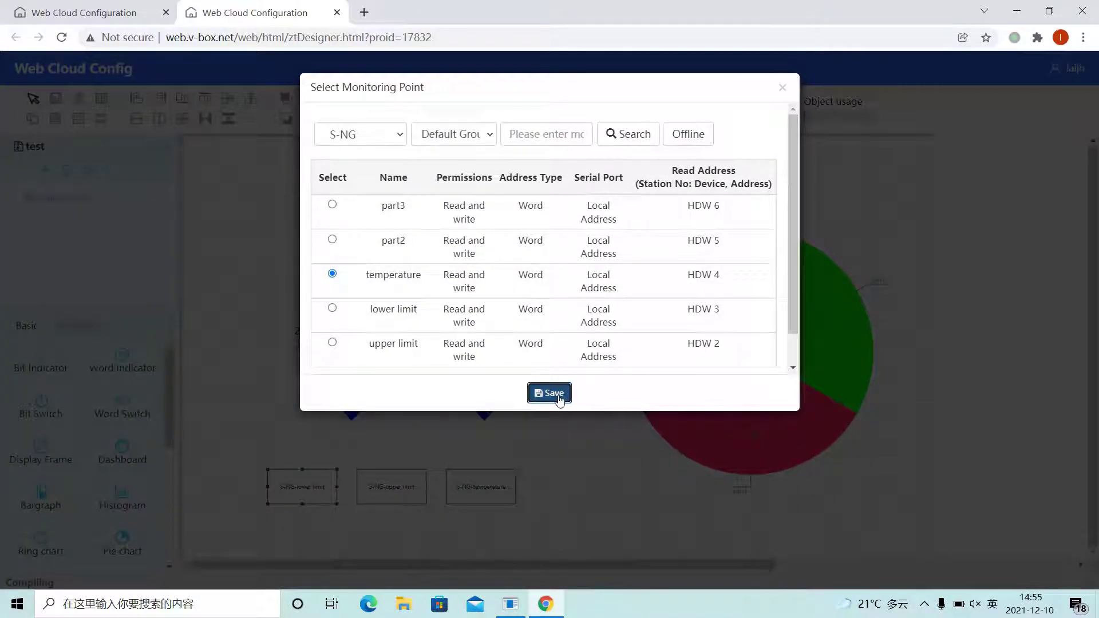
pyautogui.click(551, 394)
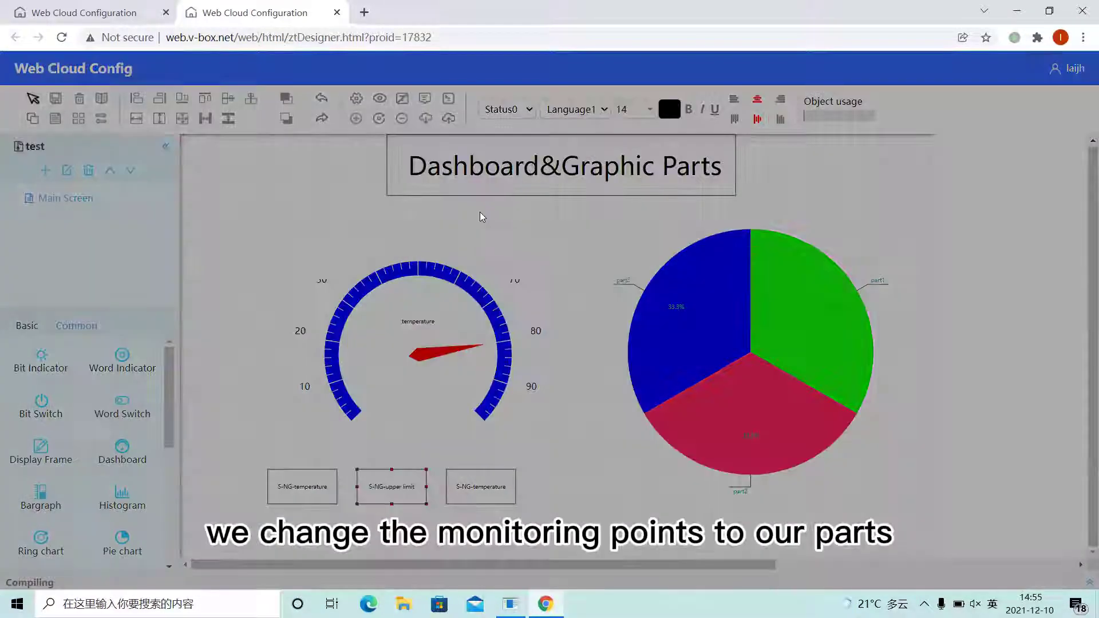
# - Bind the middle value box to S-NG-part2 and the right box to S-NG-part3
pyautogui.doubleClick(391, 487)
pyautogui.click(414, 167)
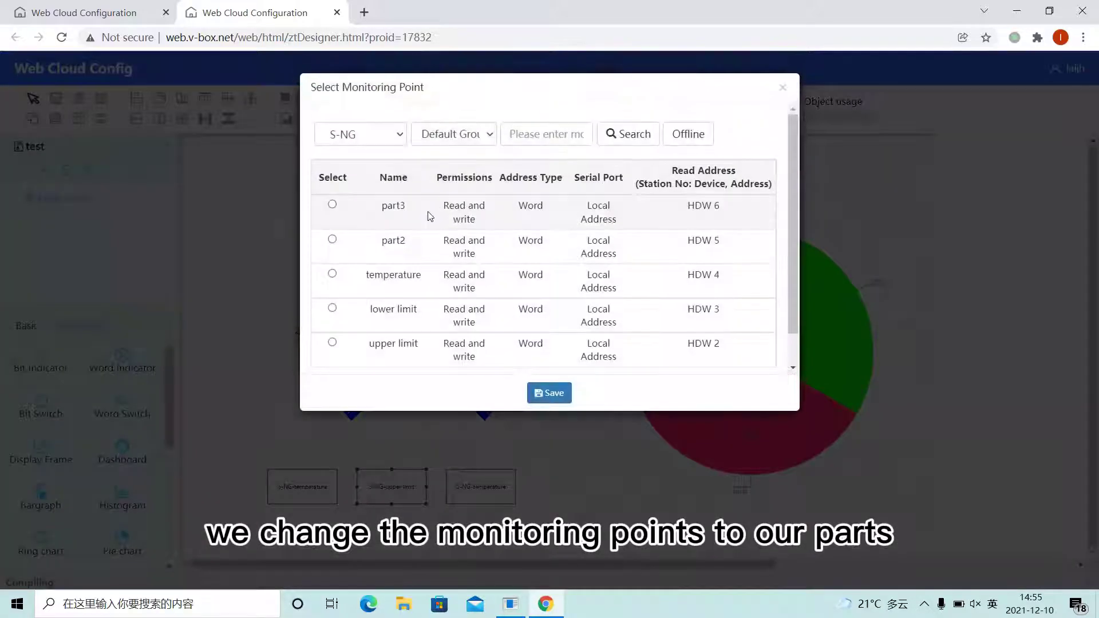
pyautogui.click(412, 239)
pyautogui.click(550, 393)
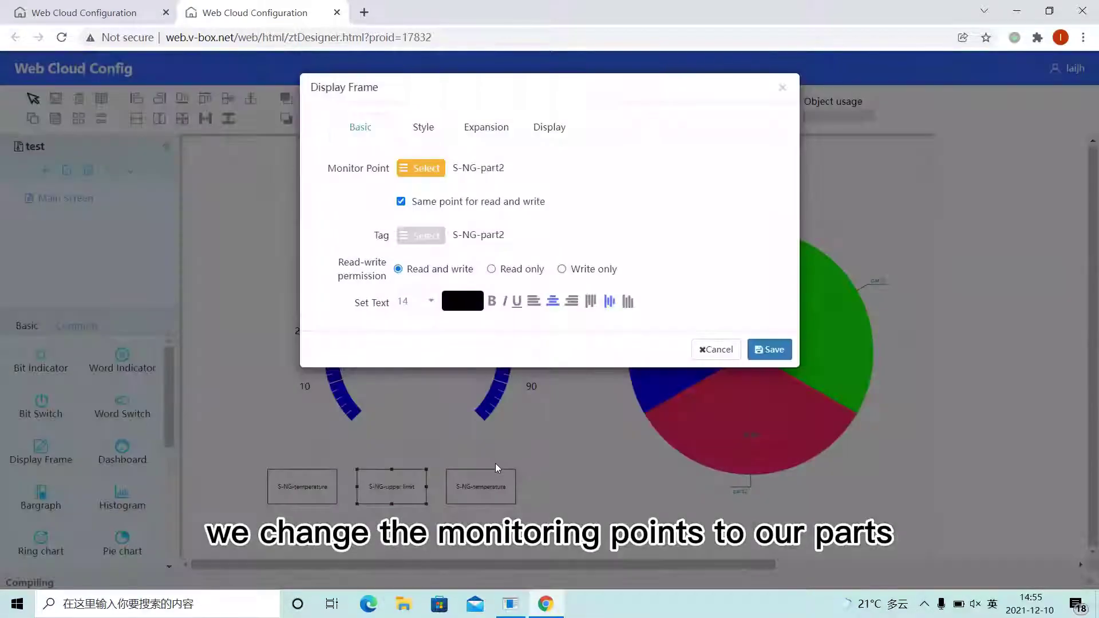
pyautogui.click(769, 349)
pyautogui.doubleClick(501, 478)
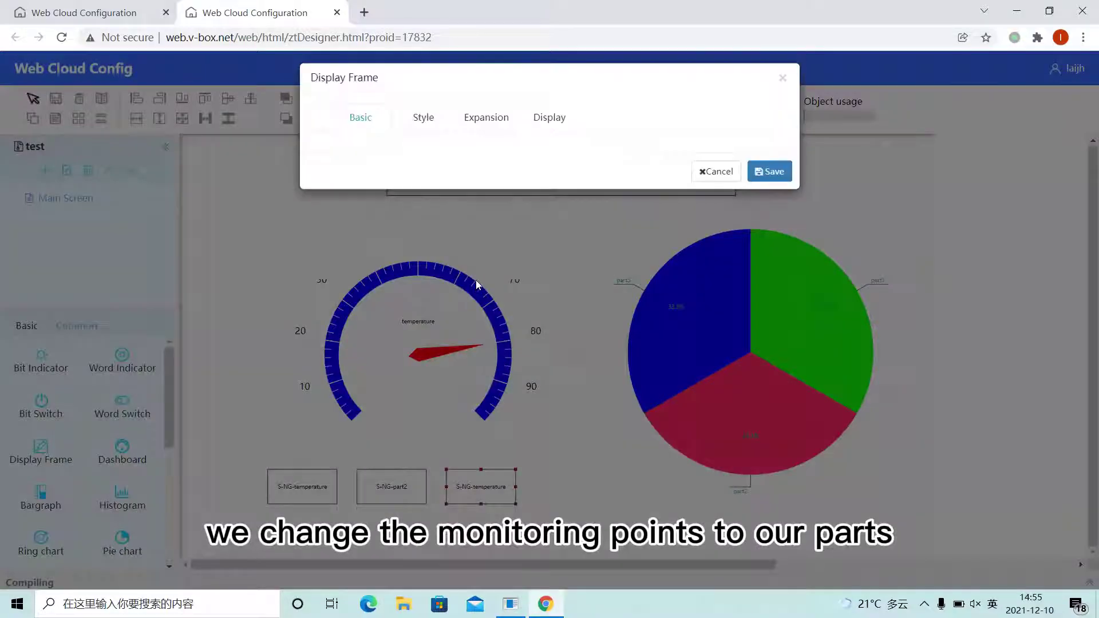
pyautogui.click(414, 172)
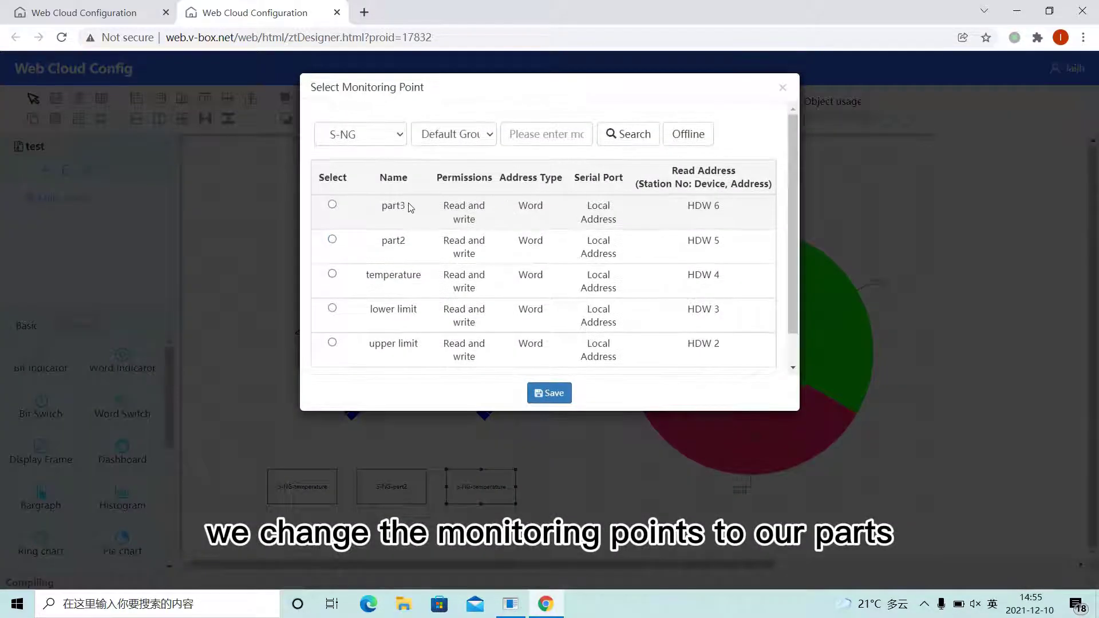
pyautogui.click(401, 207)
pyautogui.click(551, 394)
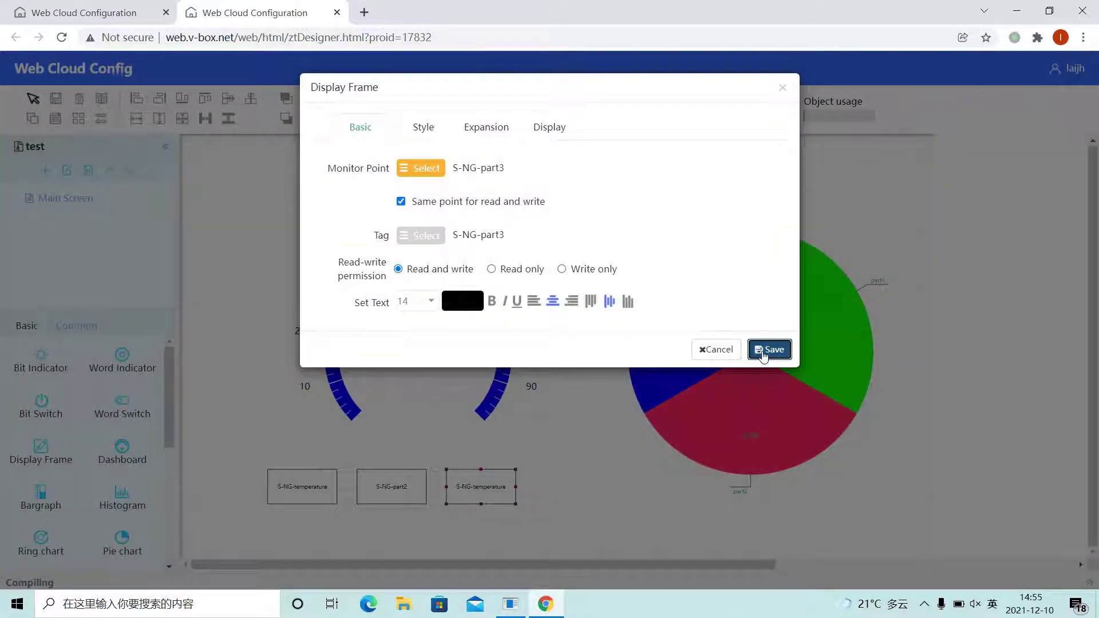
pyautogui.click(768, 349)
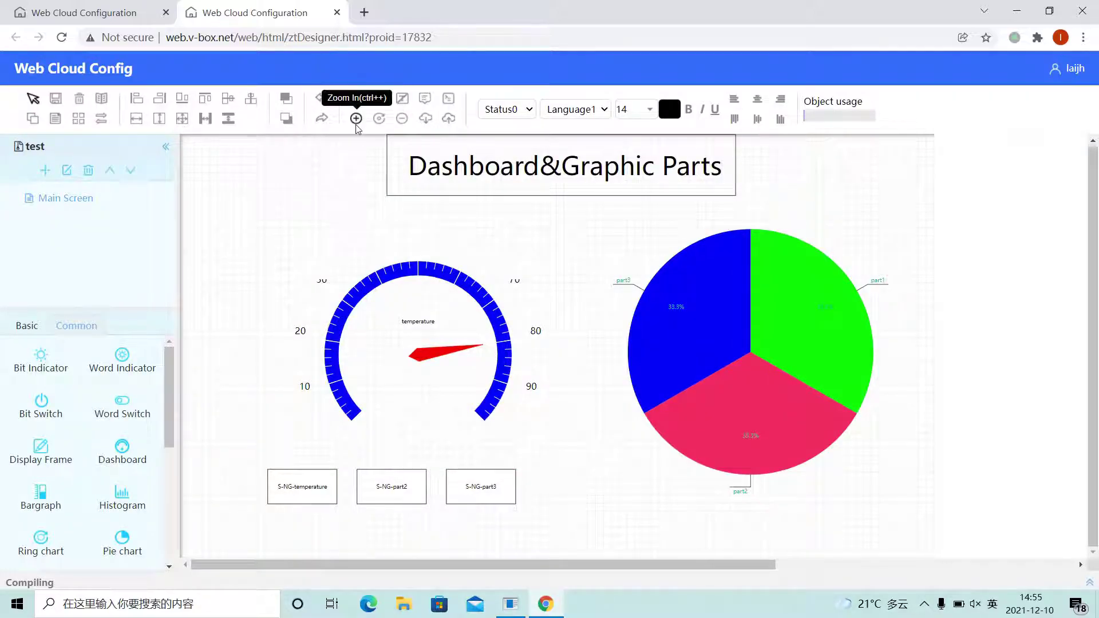
# - Save the screen design and launch it in the live viewer
pyautogui.click(55, 98)
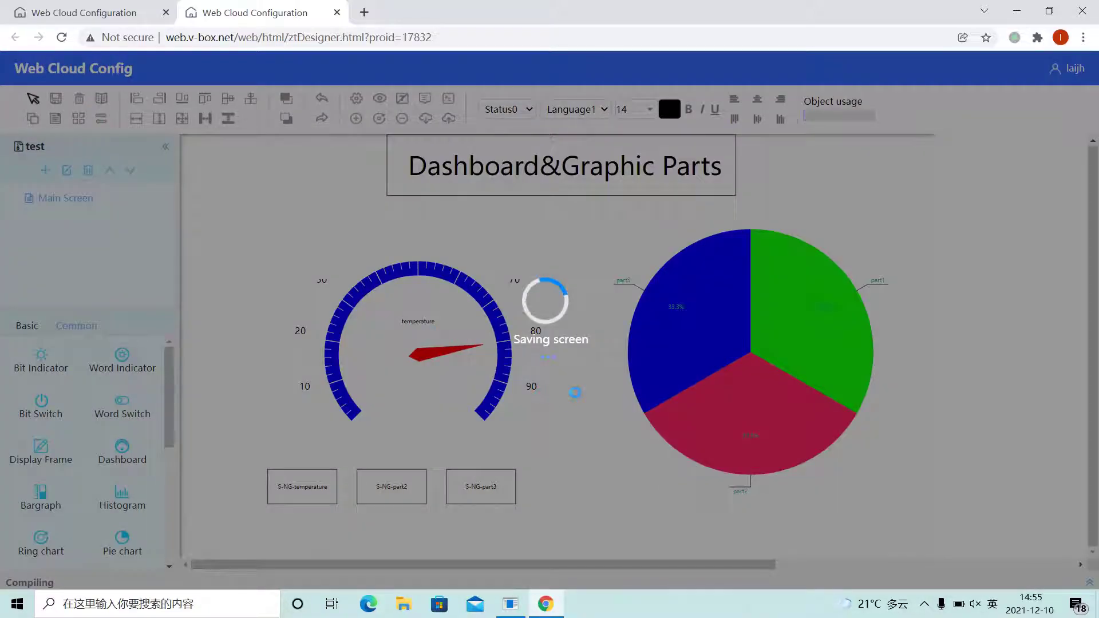
pyautogui.click(551, 354)
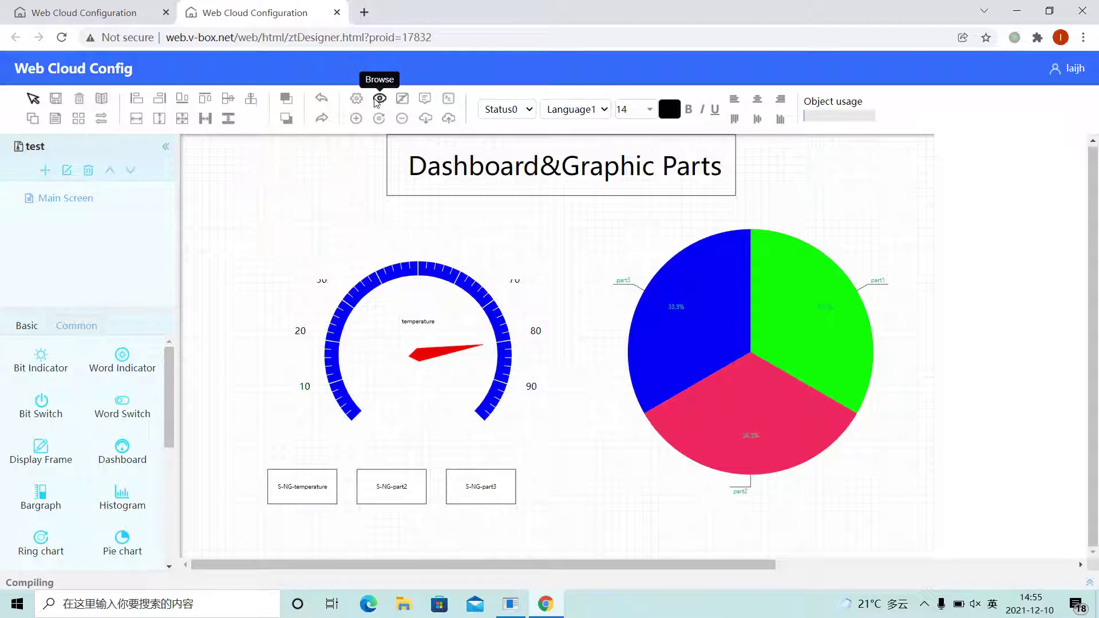
pyautogui.click(380, 98)
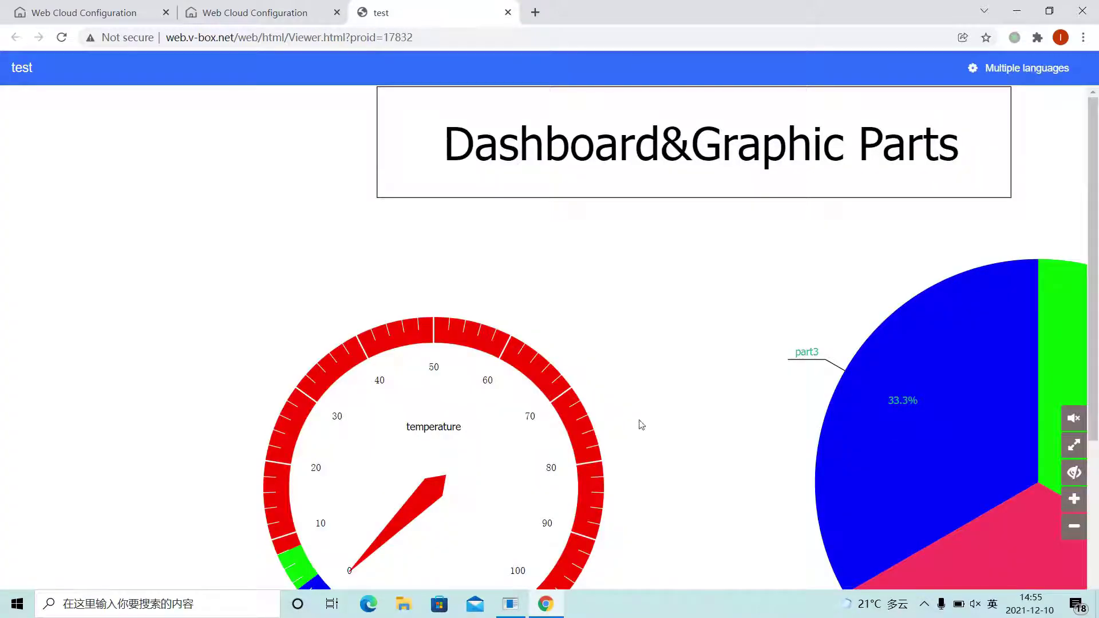
# - Zoom the viewer out to fit the dashboard and set part2 to 5
pyautogui.click(1085, 529)
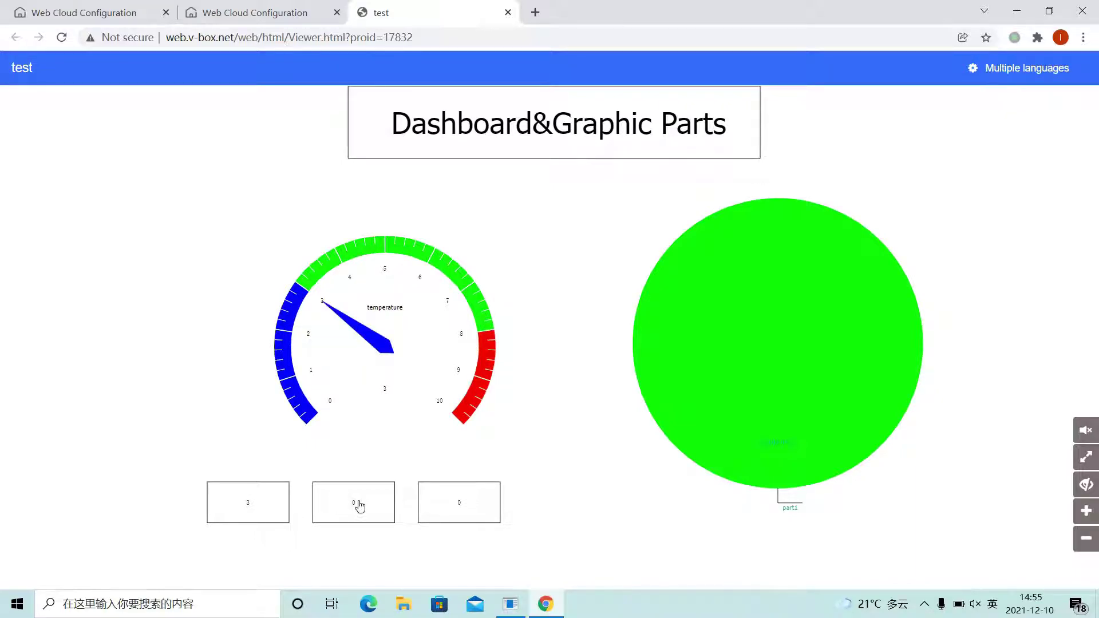
pyautogui.click(359, 507)
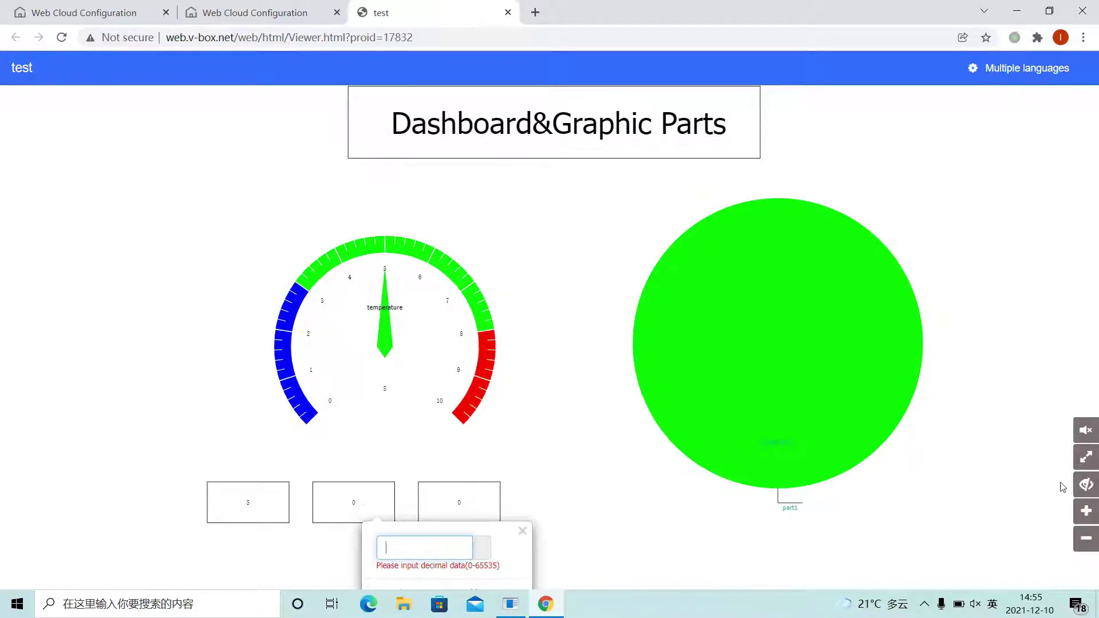
pyautogui.click(1086, 538)
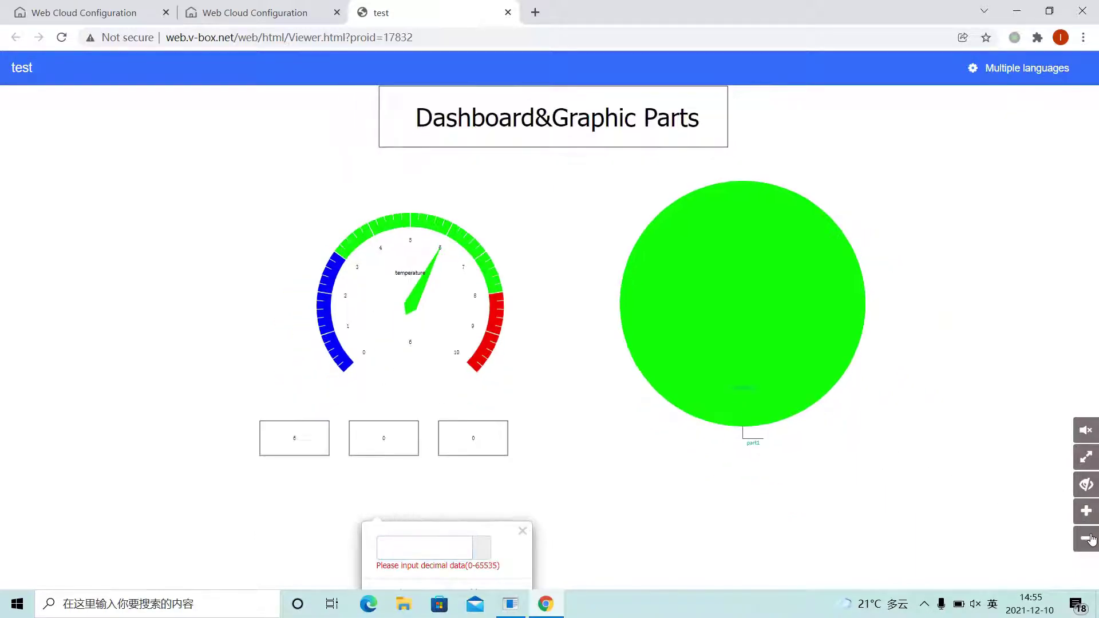
pyautogui.click(522, 531)
pyautogui.click(418, 444)
pyautogui.click(458, 493)
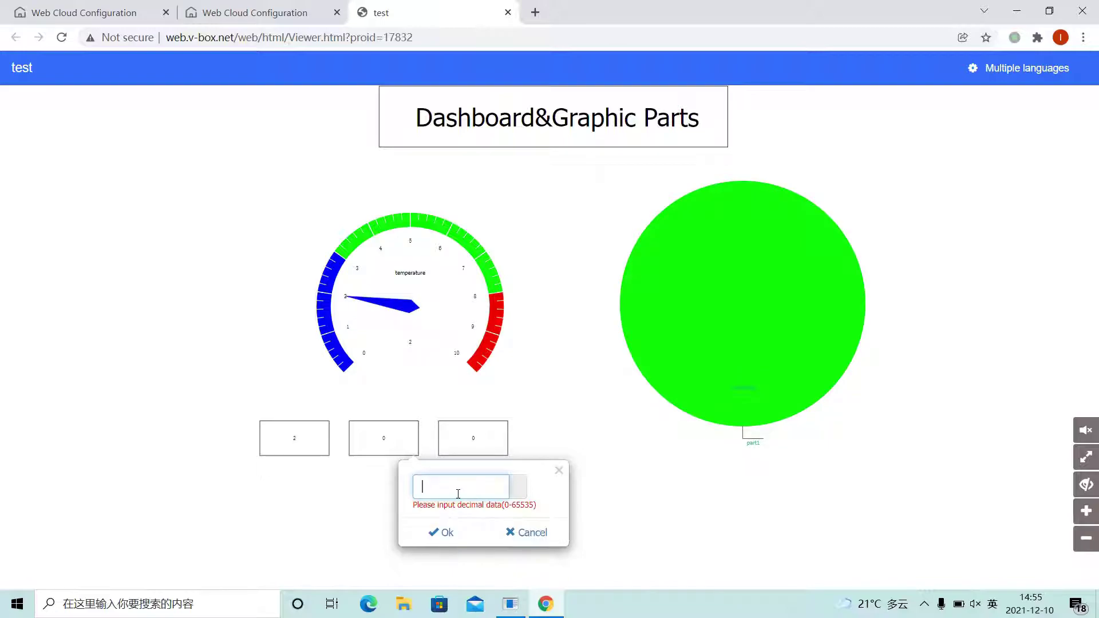
pyautogui.click(448, 532)
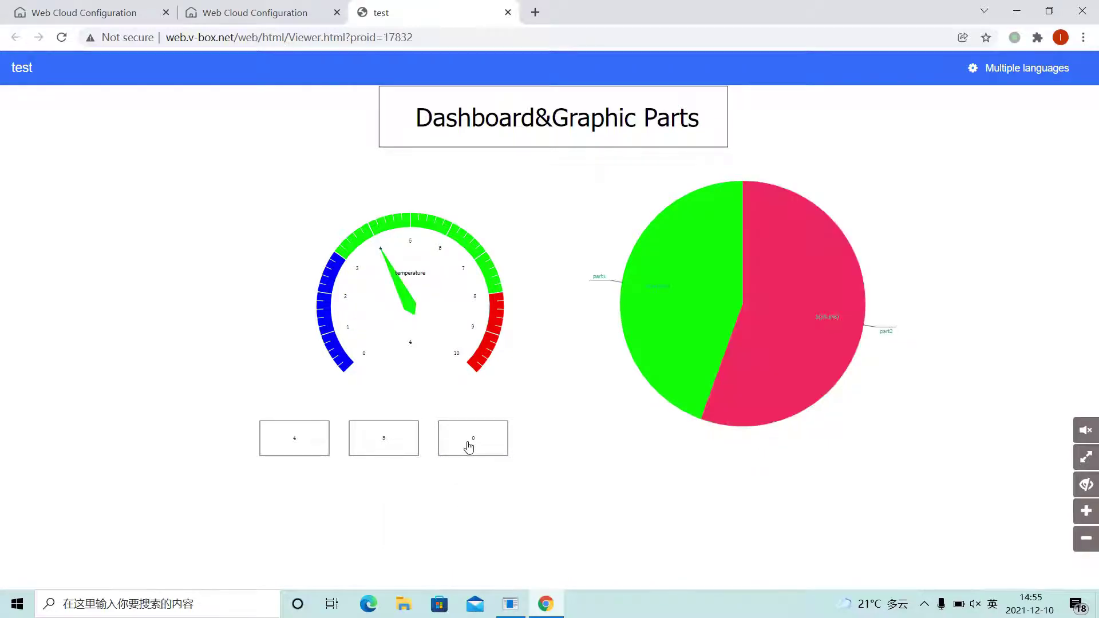
# - Set part3 to 10, then close the viewer and return to the designer
pyautogui.click(469, 445)
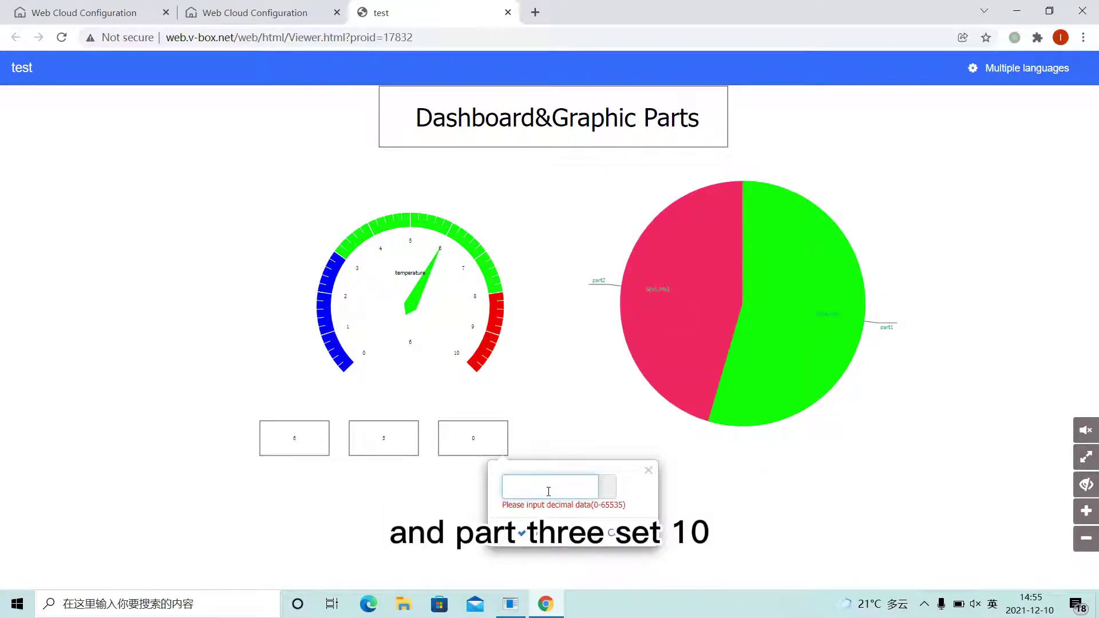
pyautogui.write('10')
pyautogui.click(532, 533)
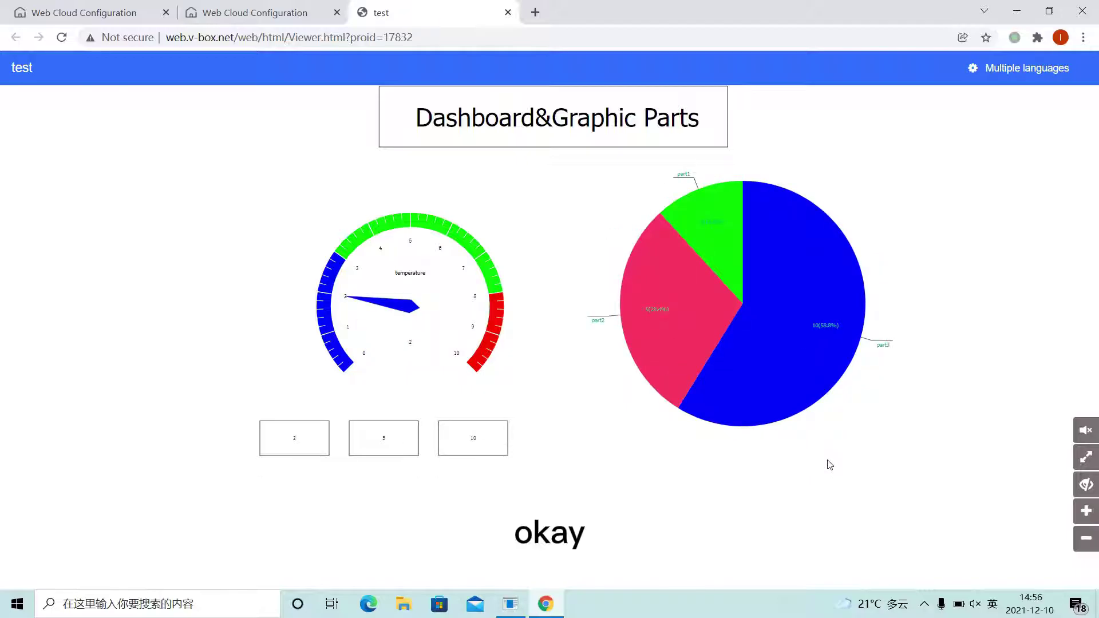
pyautogui.click(507, 12)
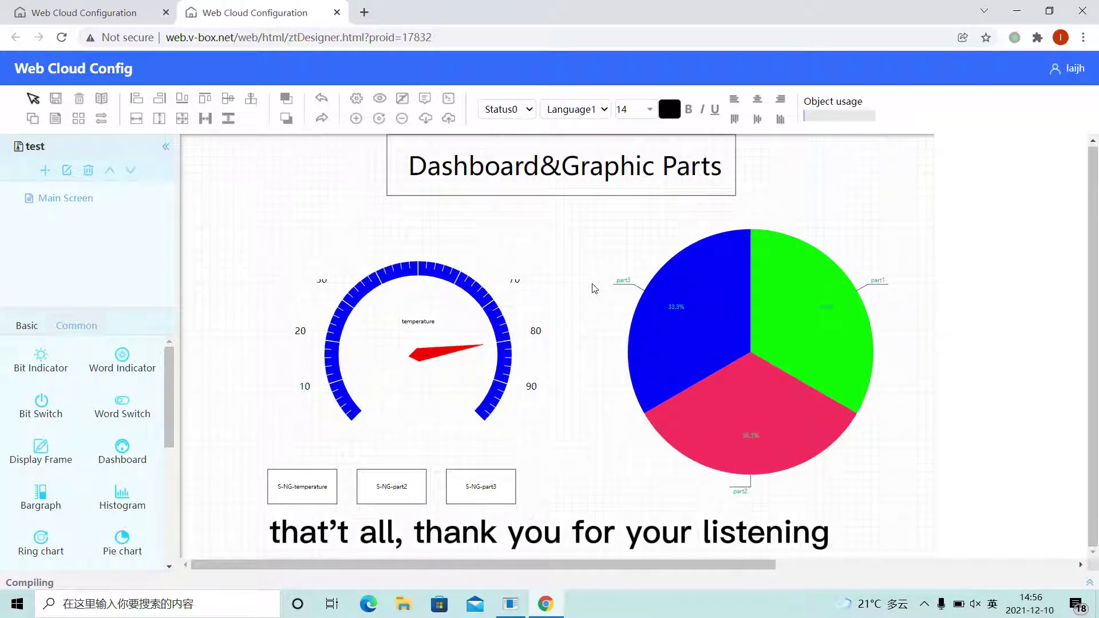